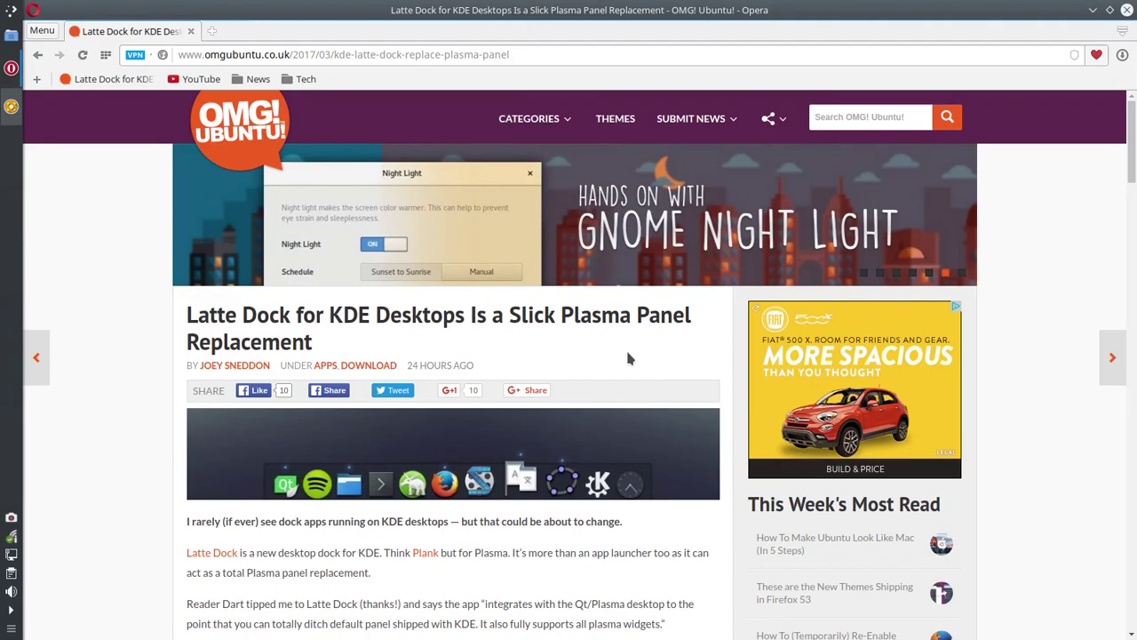
Read through the Latte Dock article, including its section on installing on Ubuntu or KDE Neon.
{"action": "scroll", "coordinate": [628, 358], "scroll_direction": "down", "scroll_amount": 2}
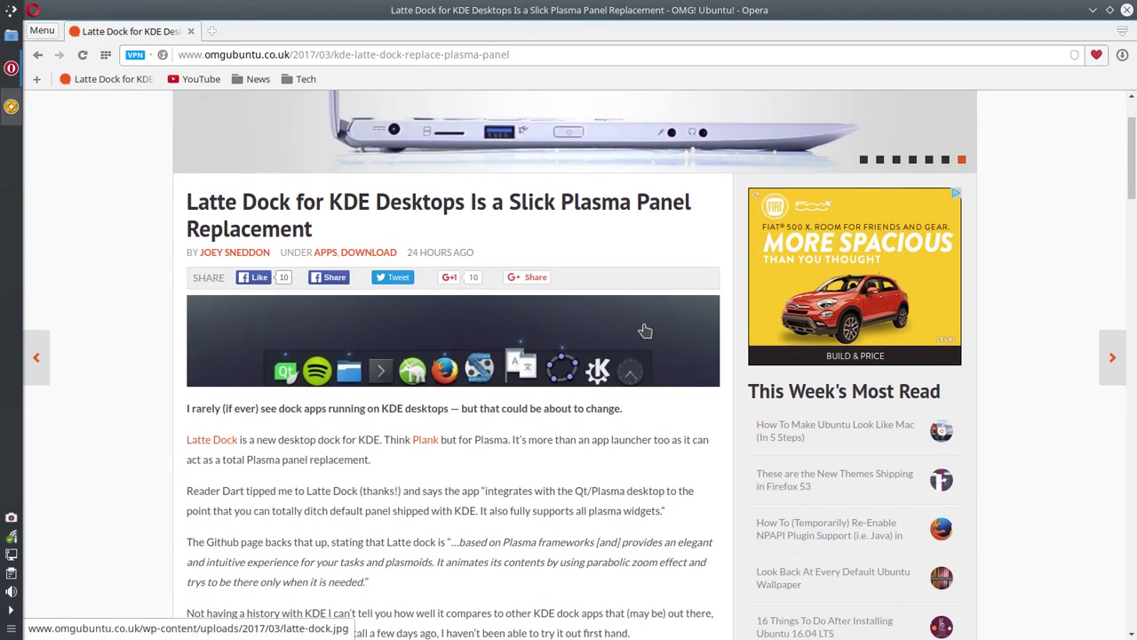
{"action": "scroll", "coordinate": [647, 331], "scroll_direction": "down", "scroll_amount": 3}
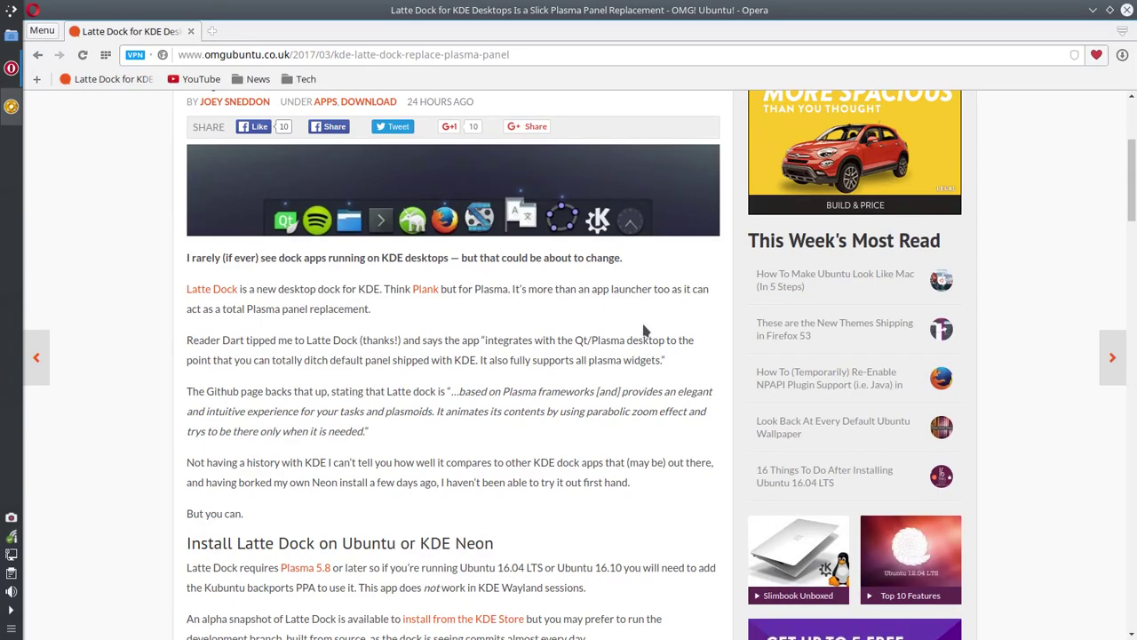
{"action": "scroll", "coordinate": [646, 330], "scroll_direction": "down", "scroll_amount": 1}
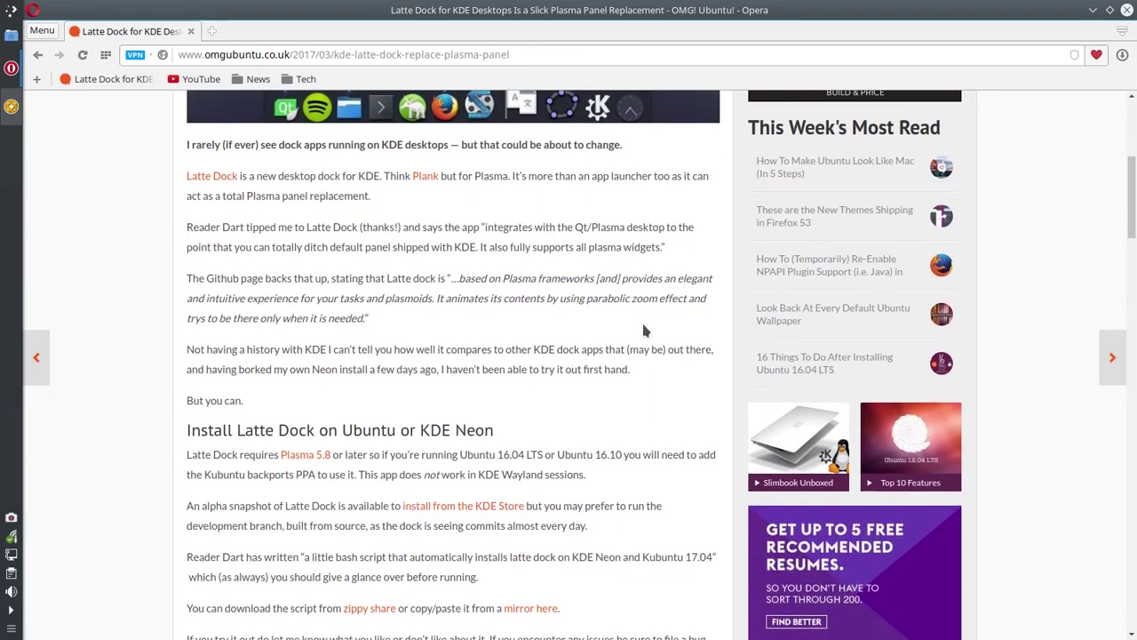
{"action": "scroll", "coordinate": [646, 330], "scroll_direction": "down", "scroll_amount": 2}
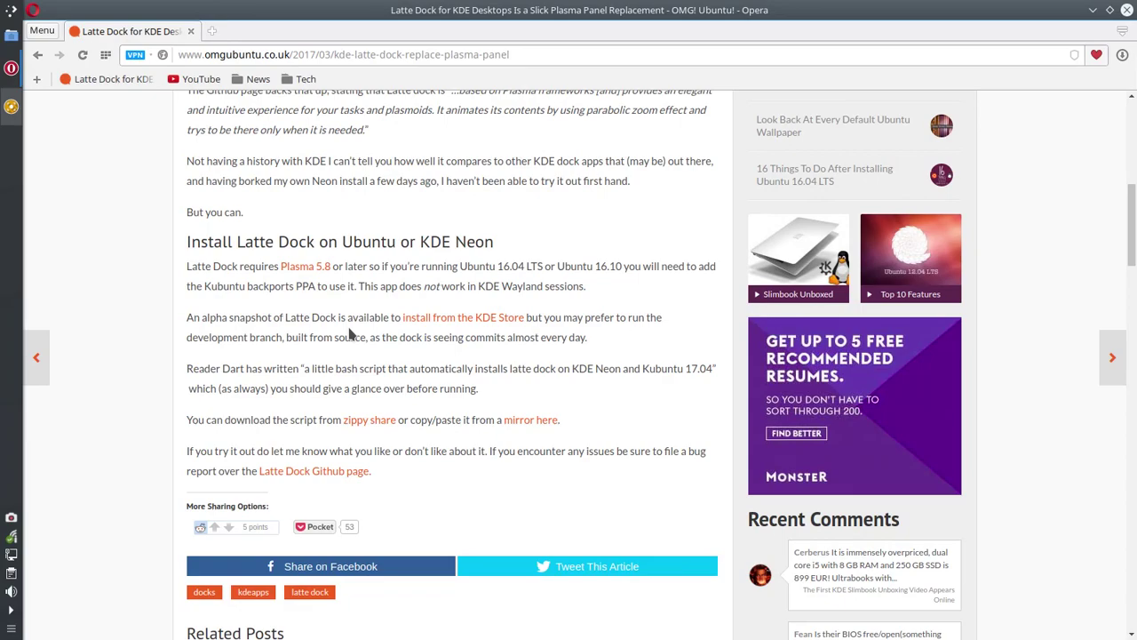
{"action": "scroll", "coordinate": [510, 448], "scroll_direction": "up", "scroll_amount": 5}
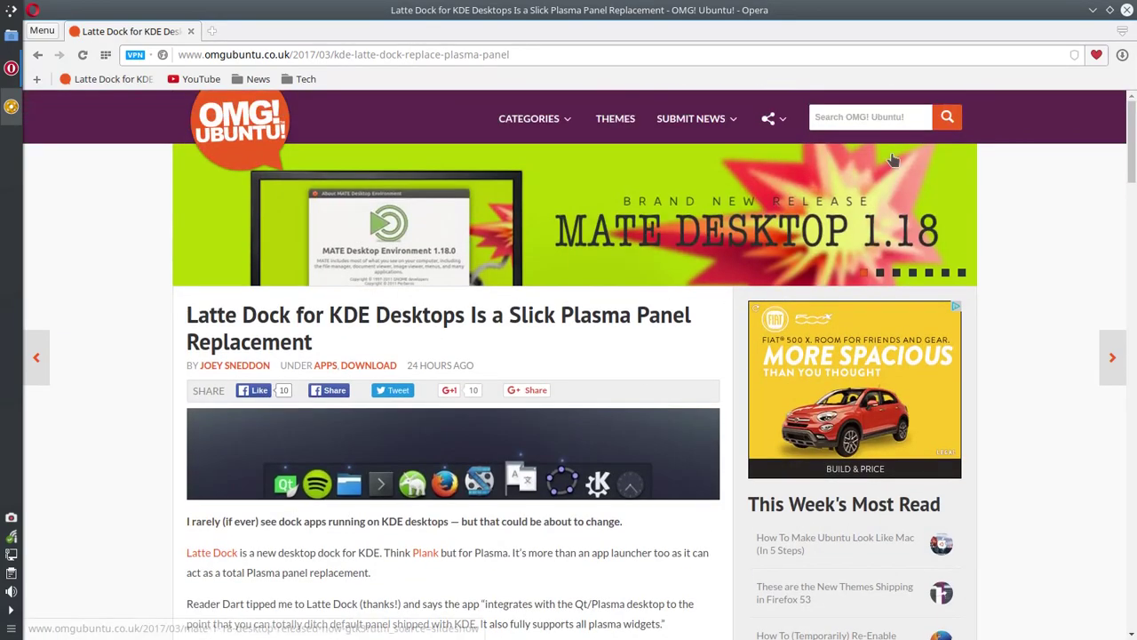
Minimize the browser window and add the Zoom application from the Internet category to the dock as a launcher.
{"action": "left_click", "coordinate": [1093, 10]}
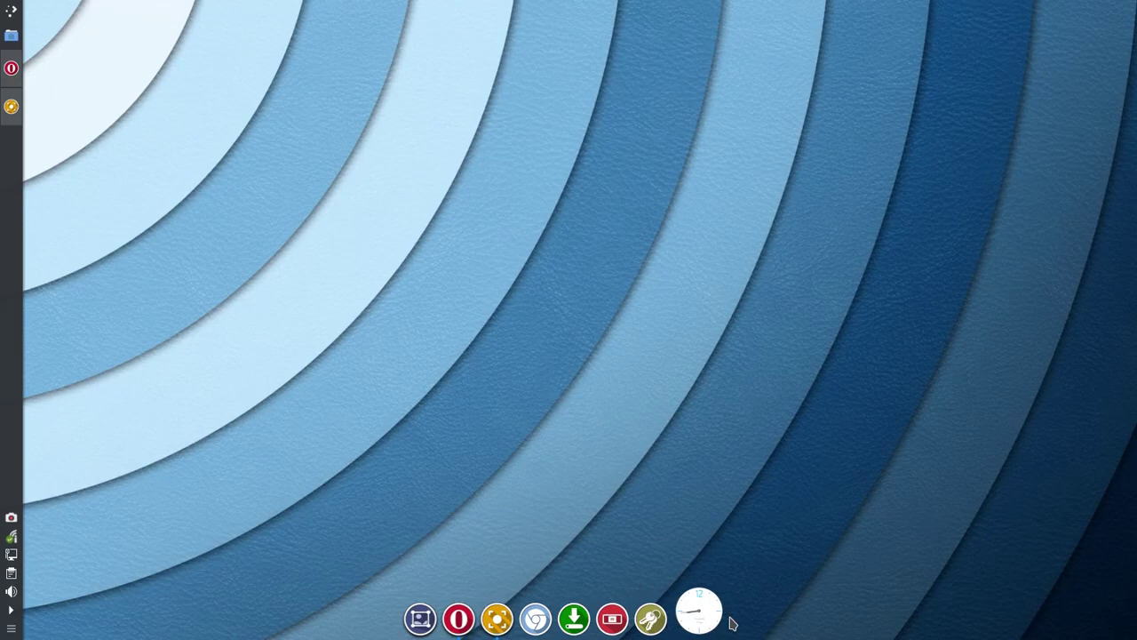
{"action": "left_click", "coordinate": [468, 622]}
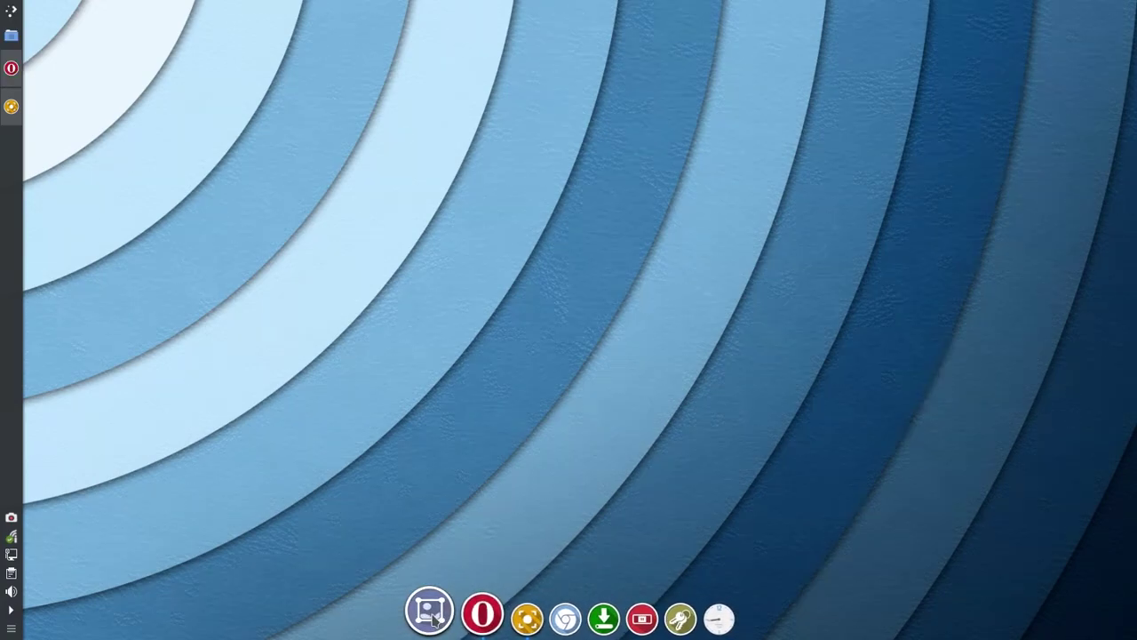
{"action": "left_click", "coordinate": [13, 14]}
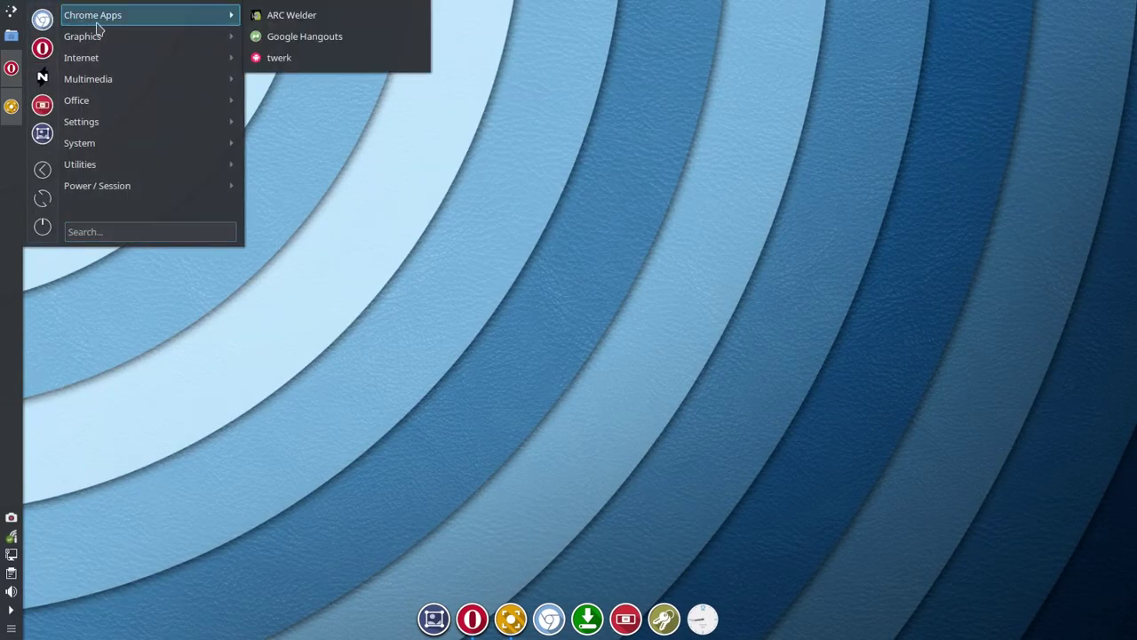
{"action": "mouse_move", "coordinate": [102, 59]}
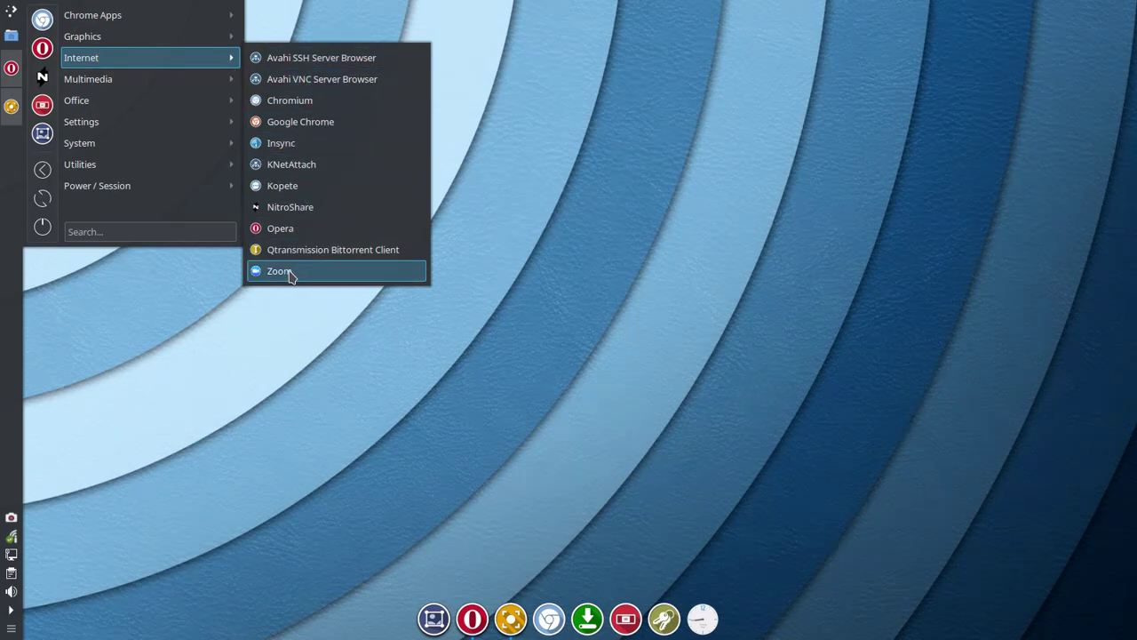
{"action": "left_click_drag", "start_coordinate": [296, 273], "coordinate": [659, 635]}
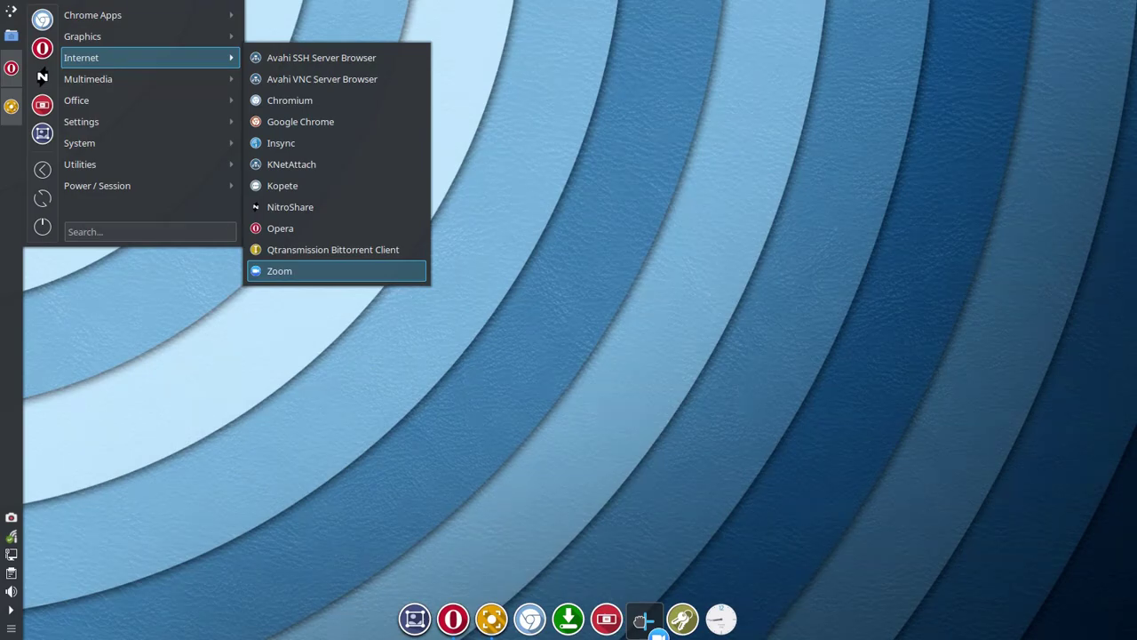
{"action": "left_click_drag", "start_coordinate": [657, 634], "coordinate": [658, 633]}
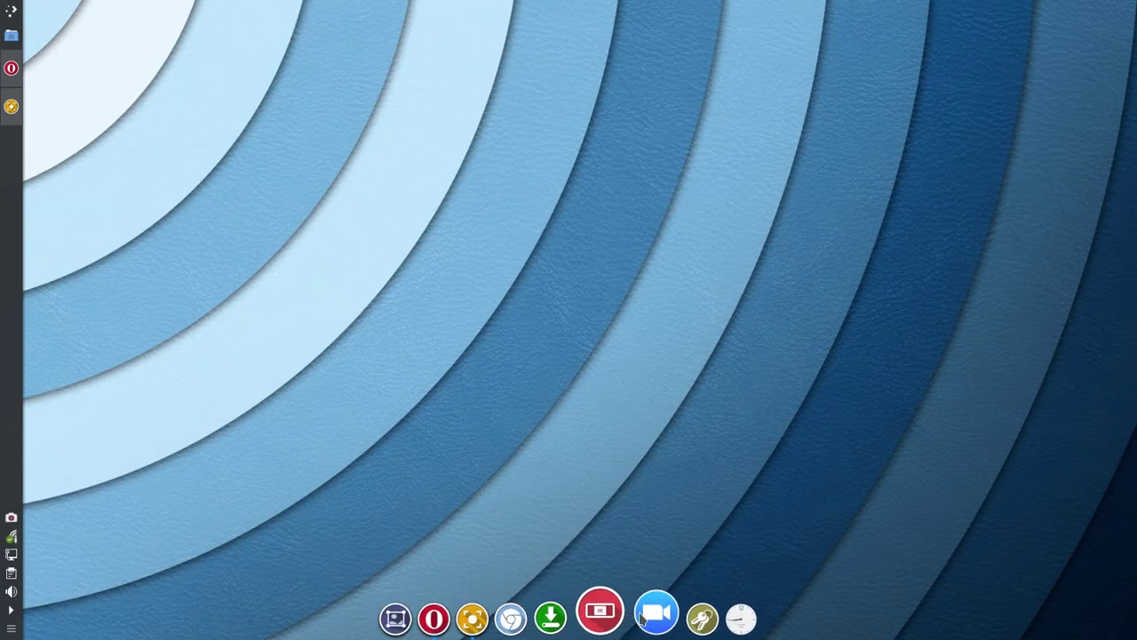
Open the Latte settings from the dock.
{"action": "right_click", "coordinate": [417, 620]}
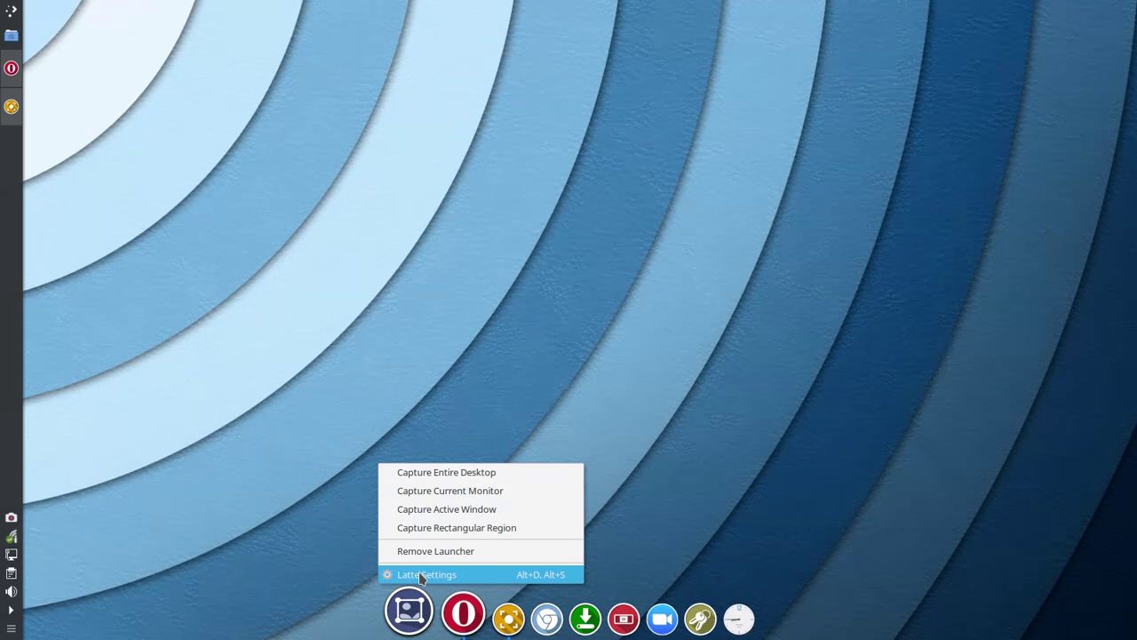
{"action": "left_click", "coordinate": [700, 540]}
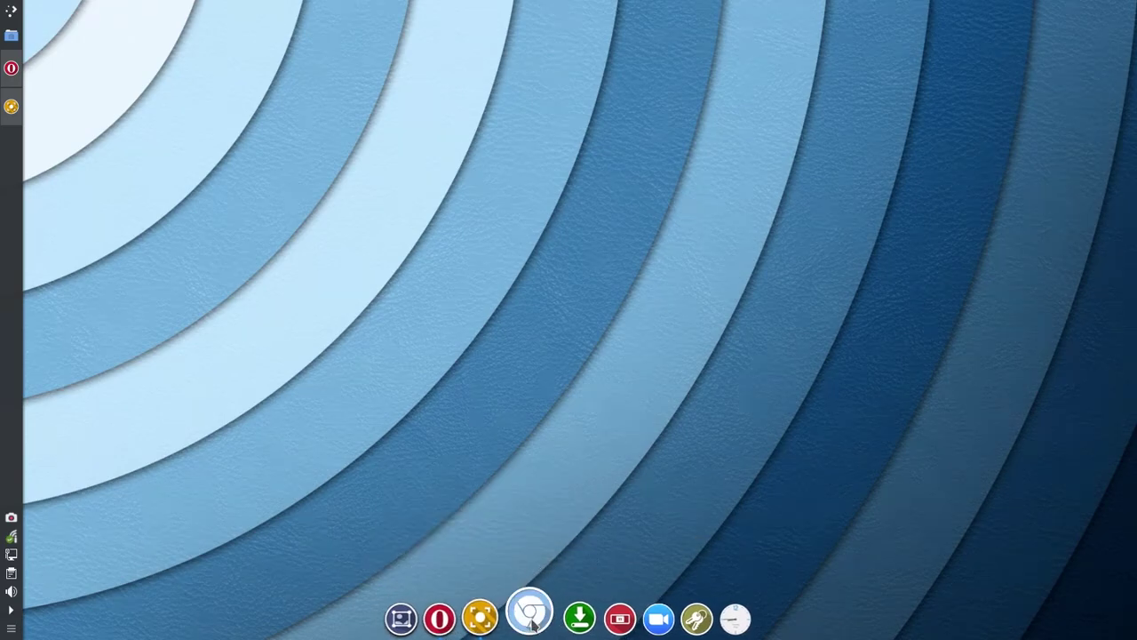
{"action": "right_click", "coordinate": [533, 611]}
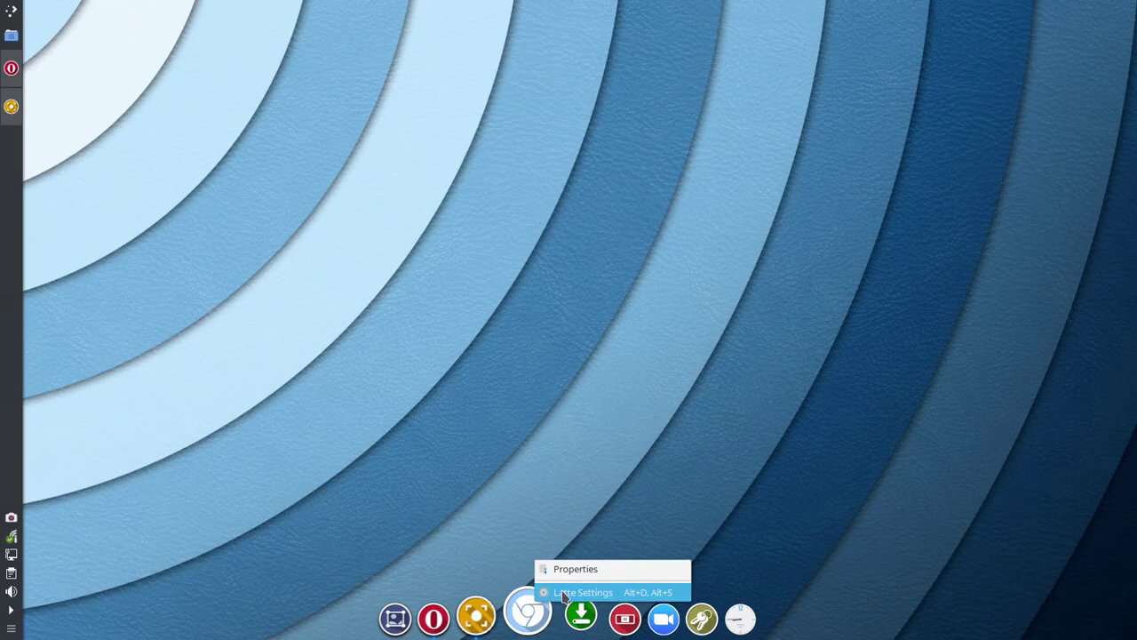
{"action": "left_click", "coordinate": [564, 592]}
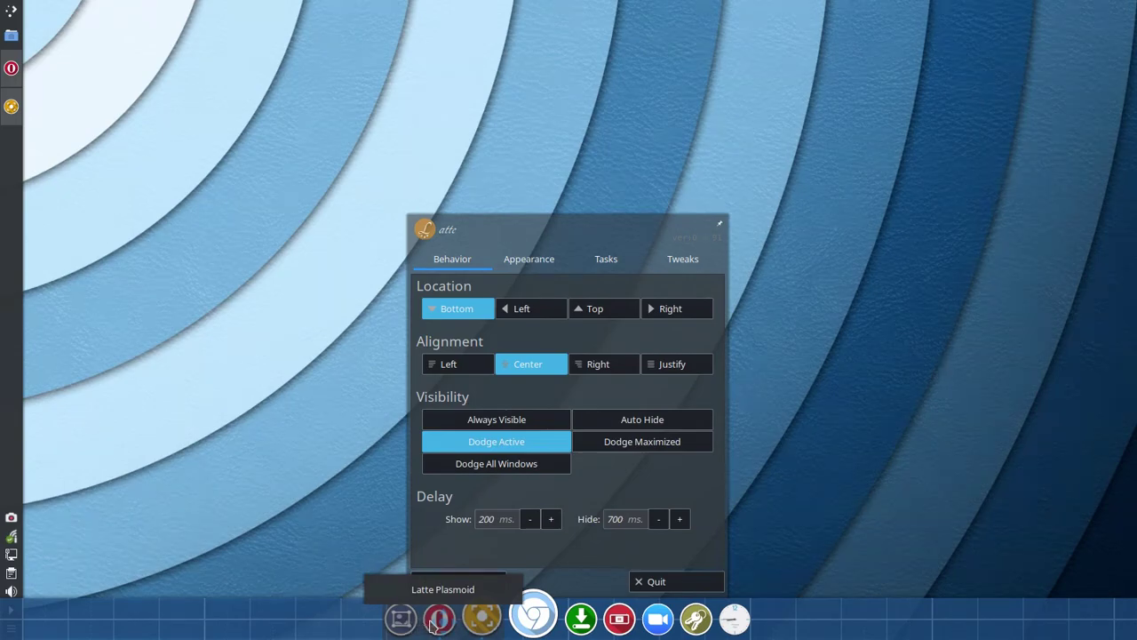
Try the dock's Right and Left alignments, and return the alignment to Center.
{"action": "mouse_move", "coordinate": [500, 623]}
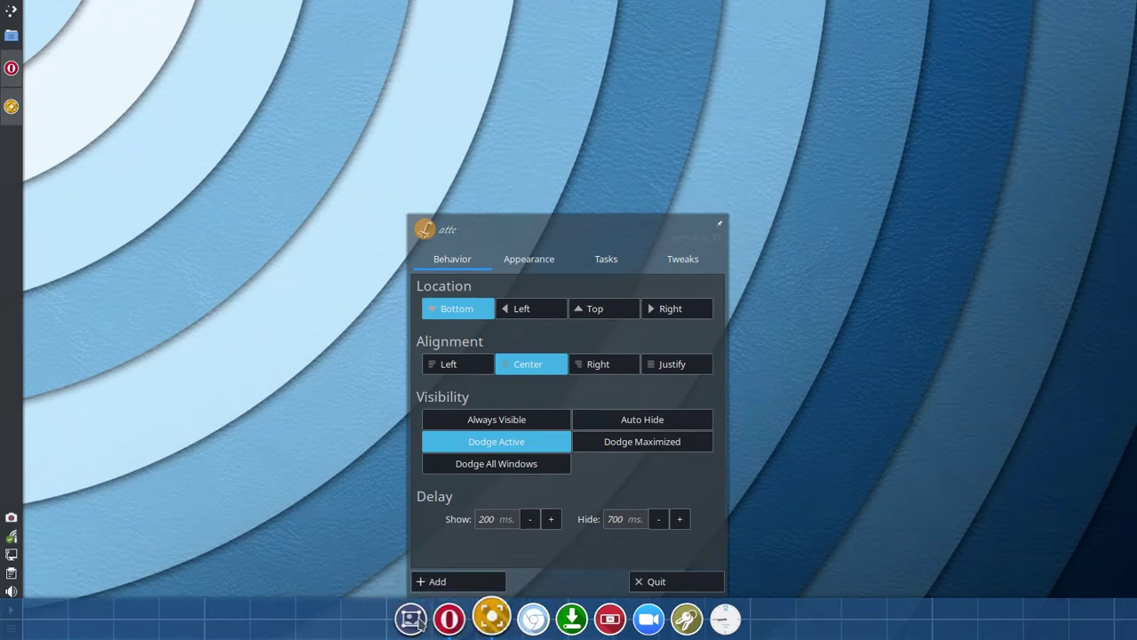
{"action": "mouse_move", "coordinate": [537, 625]}
{"action": "left_click", "coordinate": [605, 372]}
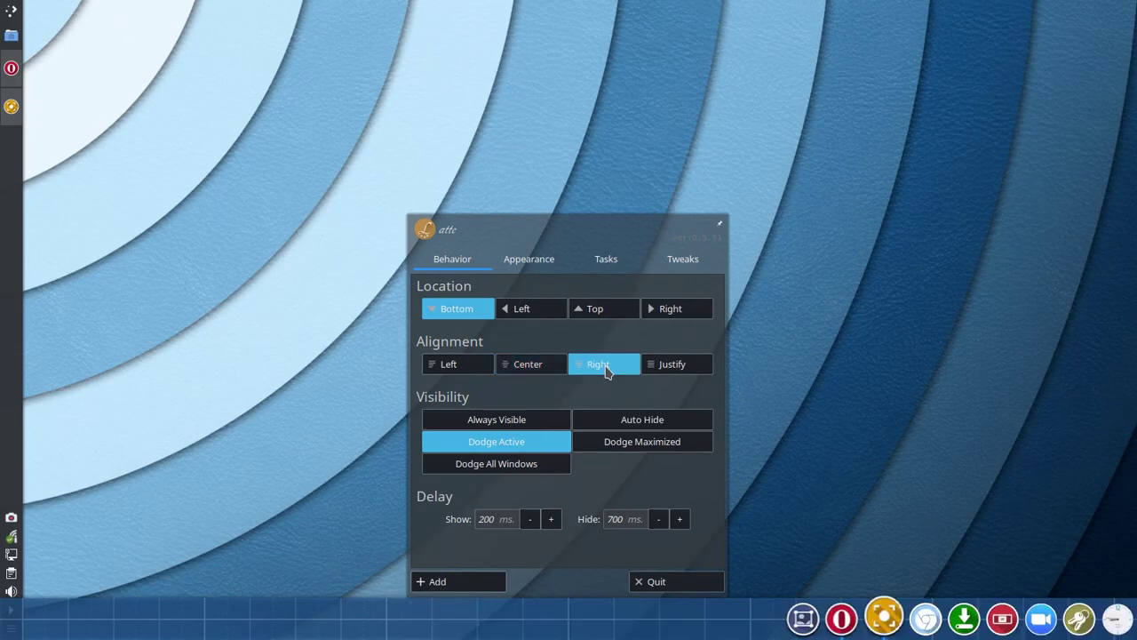
{"action": "left_click", "coordinate": [470, 371]}
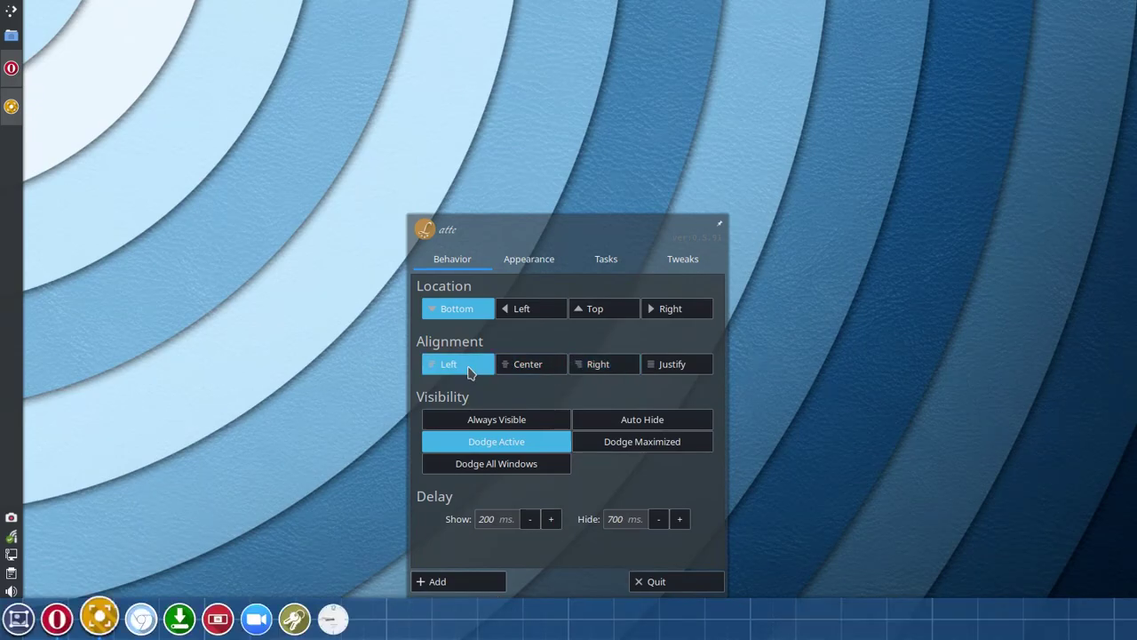
{"action": "left_click", "coordinate": [524, 367]}
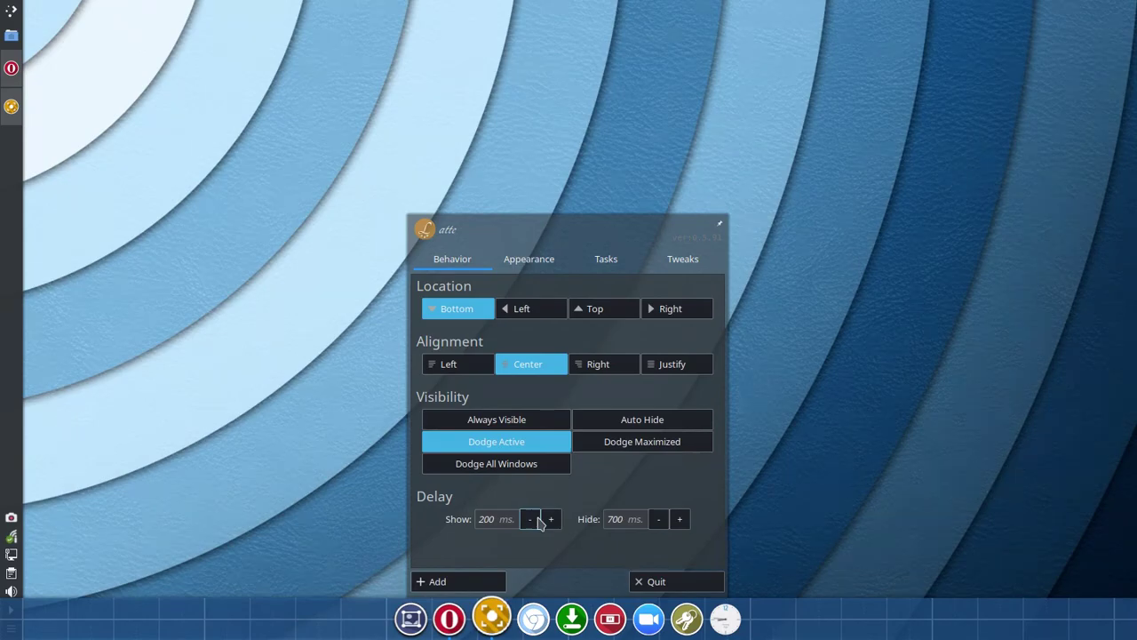
Set the dock's applets size to 64 px and the applets distance to 25%.
{"action": "left_click", "coordinate": [531, 260]}
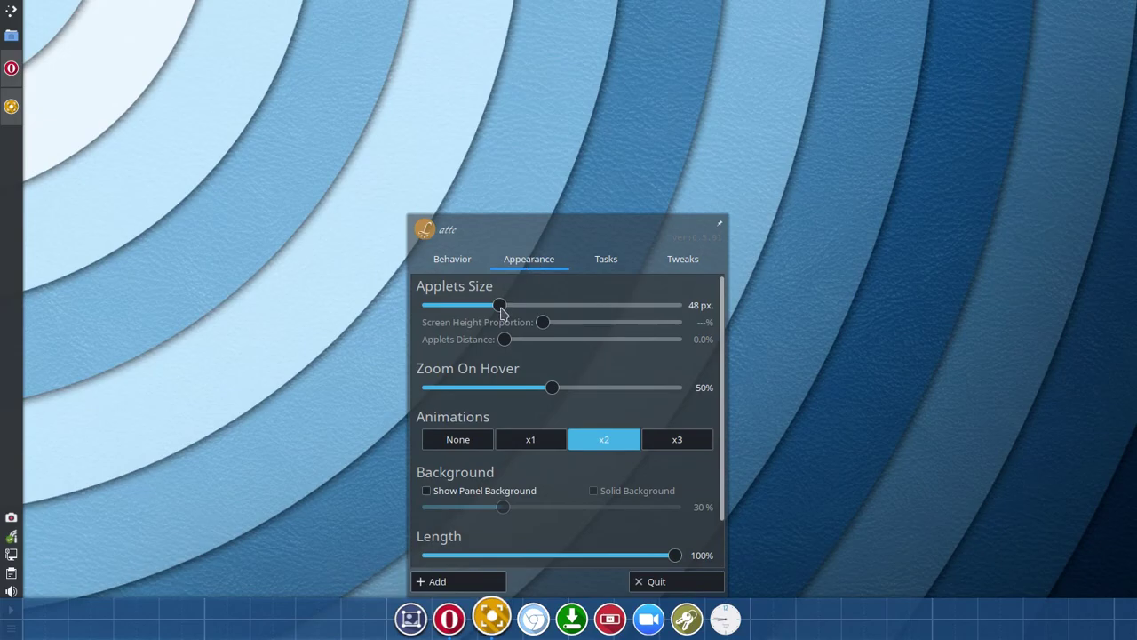
{"action": "left_click_drag", "start_coordinate": [504, 306], "coordinate": [542, 309]}
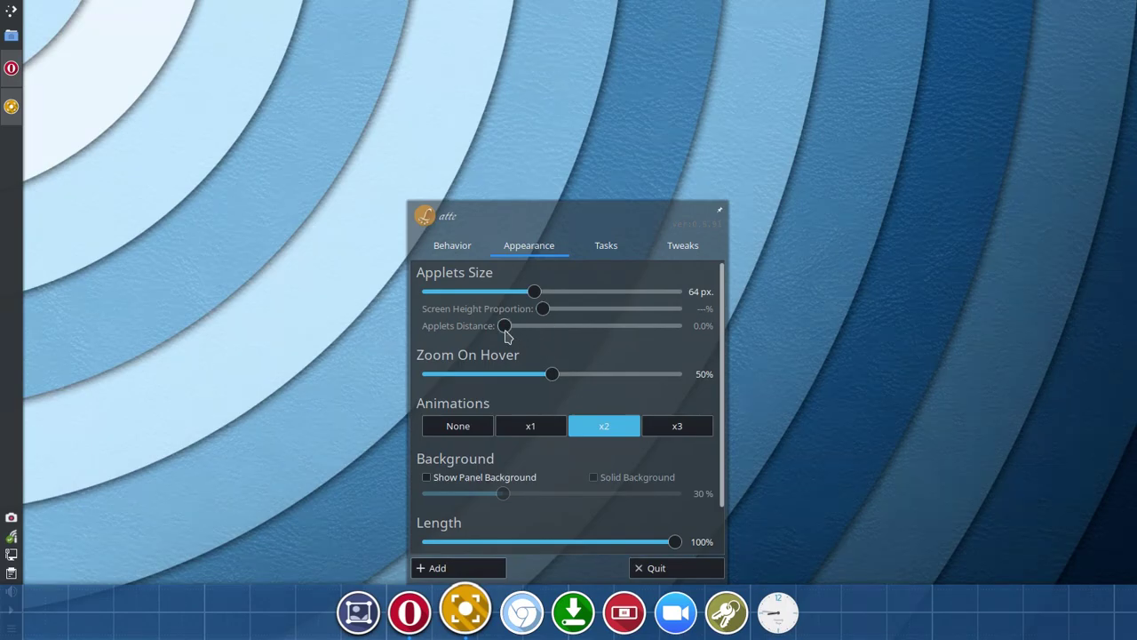
{"action": "left_click_drag", "start_coordinate": [504, 326], "coordinate": [530, 326]}
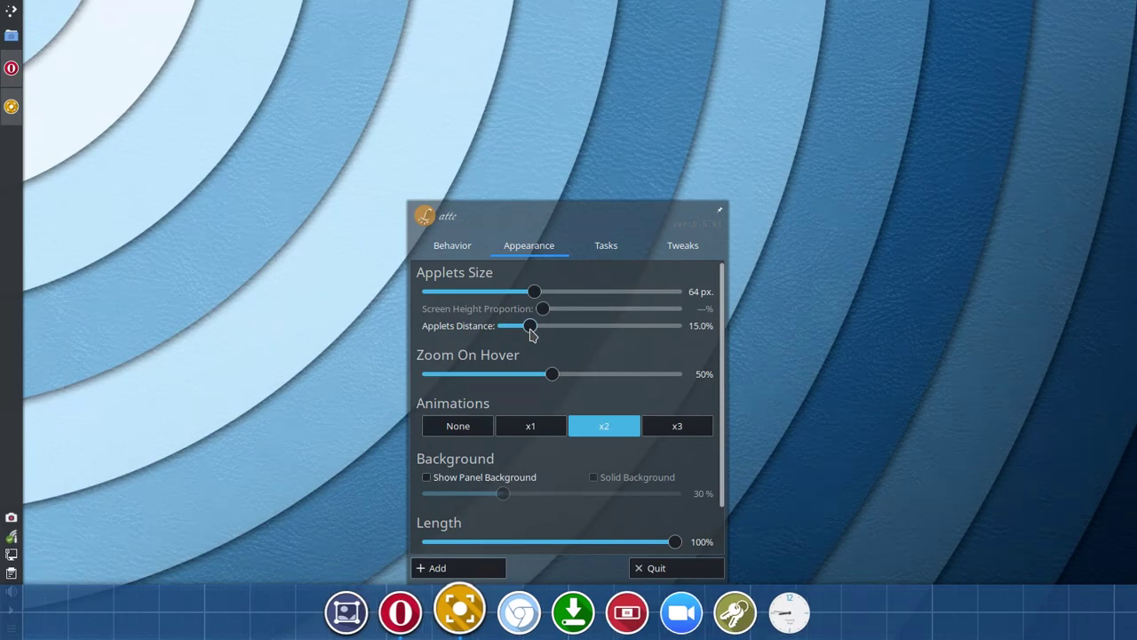
{"action": "left_click_drag", "start_coordinate": [530, 330], "coordinate": [547, 331]}
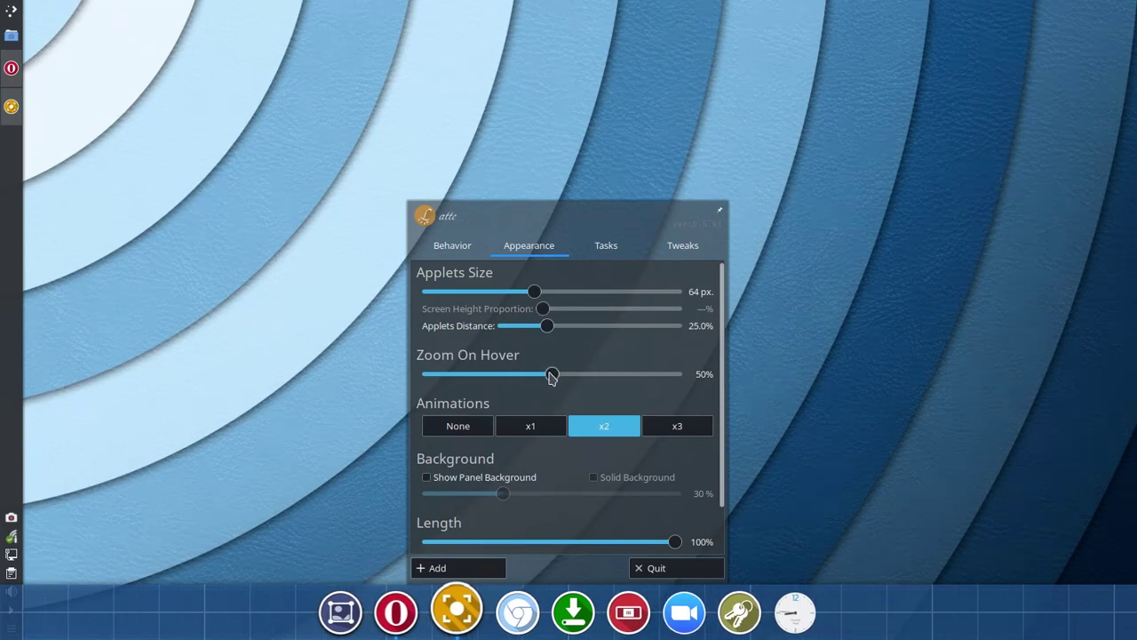
Set the dock's zoom on hover to 65% and its animations to x3.
{"action": "left_click_drag", "start_coordinate": [551, 377], "coordinate": [587, 380]}
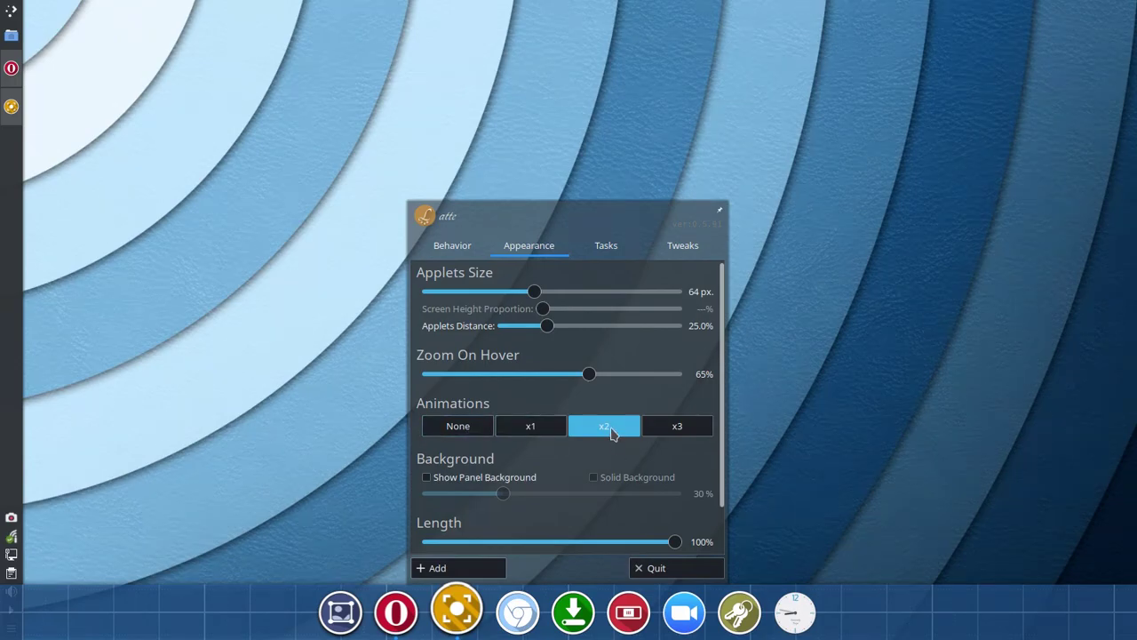
{"action": "left_click", "coordinate": [680, 432]}
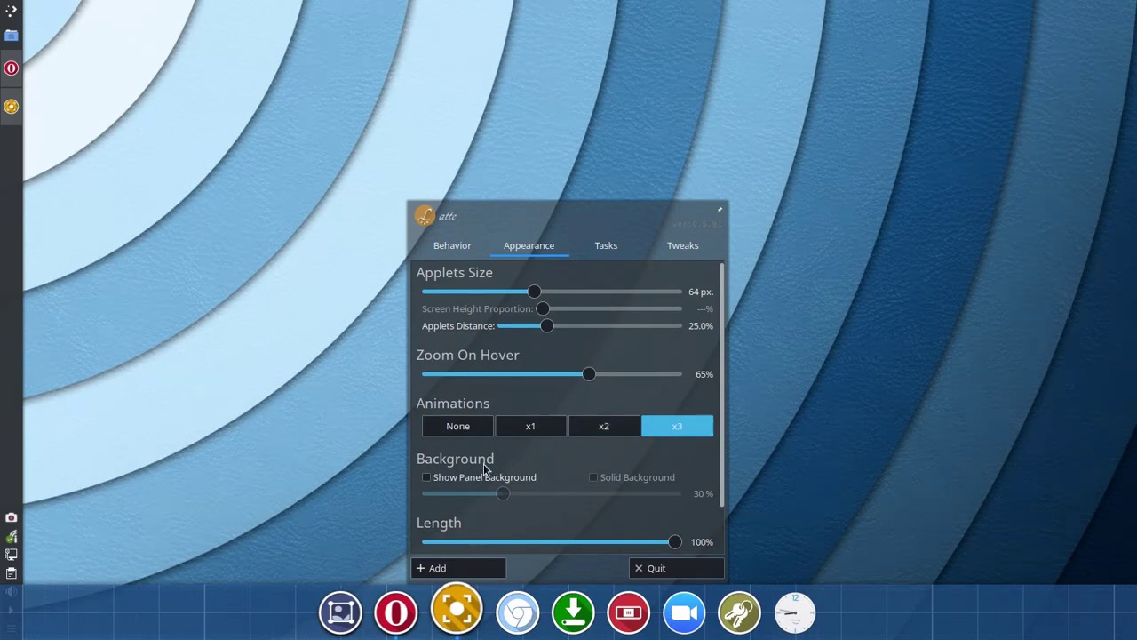
Try the panel background with the solid background option, and turn both off again.
{"action": "left_click", "coordinate": [453, 481]}
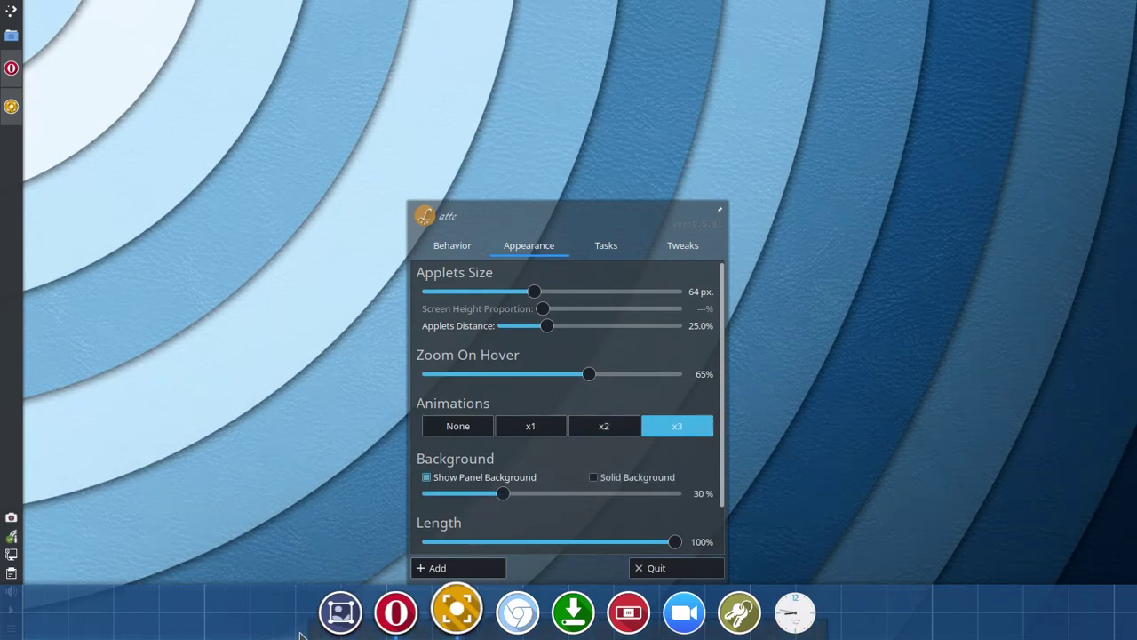
{"action": "left_click", "coordinate": [609, 485]}
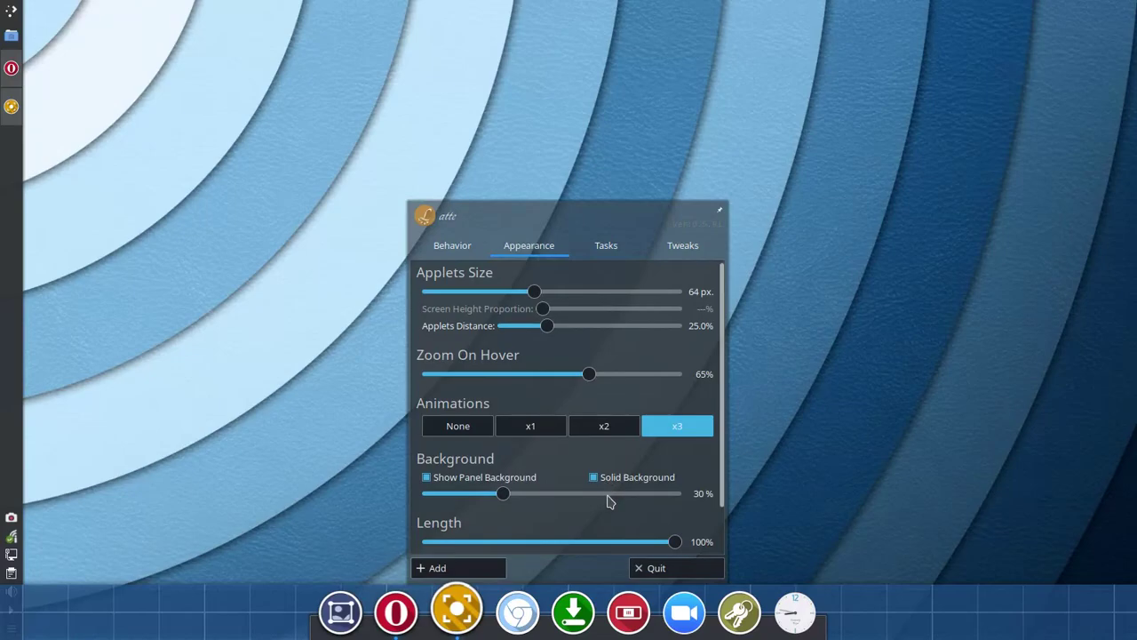
{"action": "left_click", "coordinate": [612, 477]}
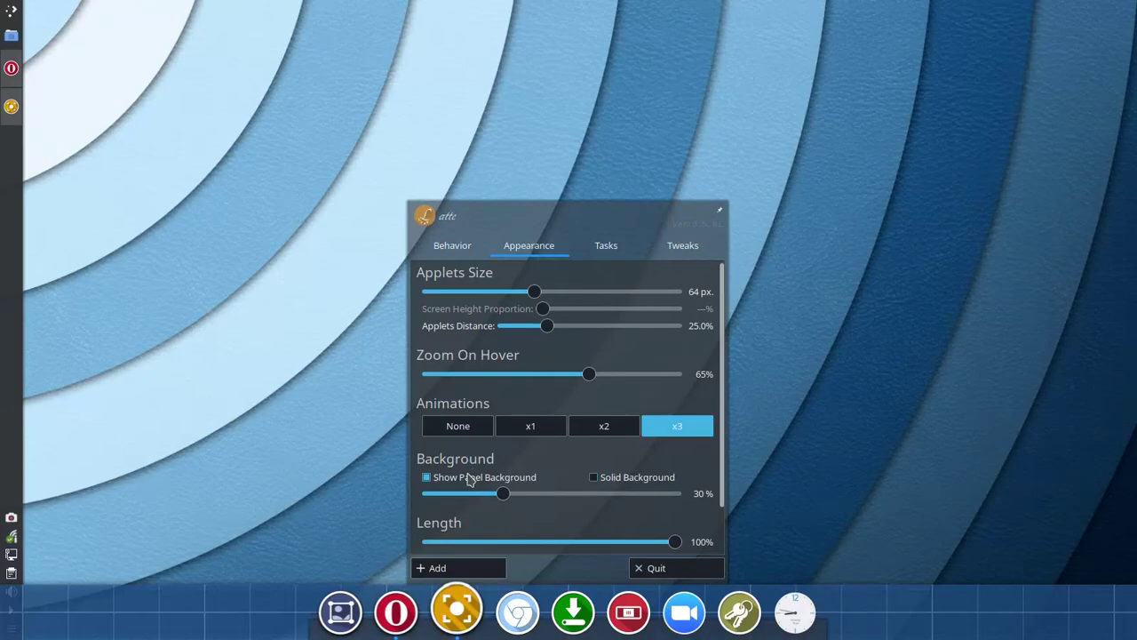
{"action": "left_click", "coordinate": [471, 476]}
Reduce the dock's length to 70%, try the All and Locked applet shadows, and set the shadows to None.
{"action": "scroll", "coordinate": [622, 516], "scroll_direction": "down", "scroll_amount": 6}
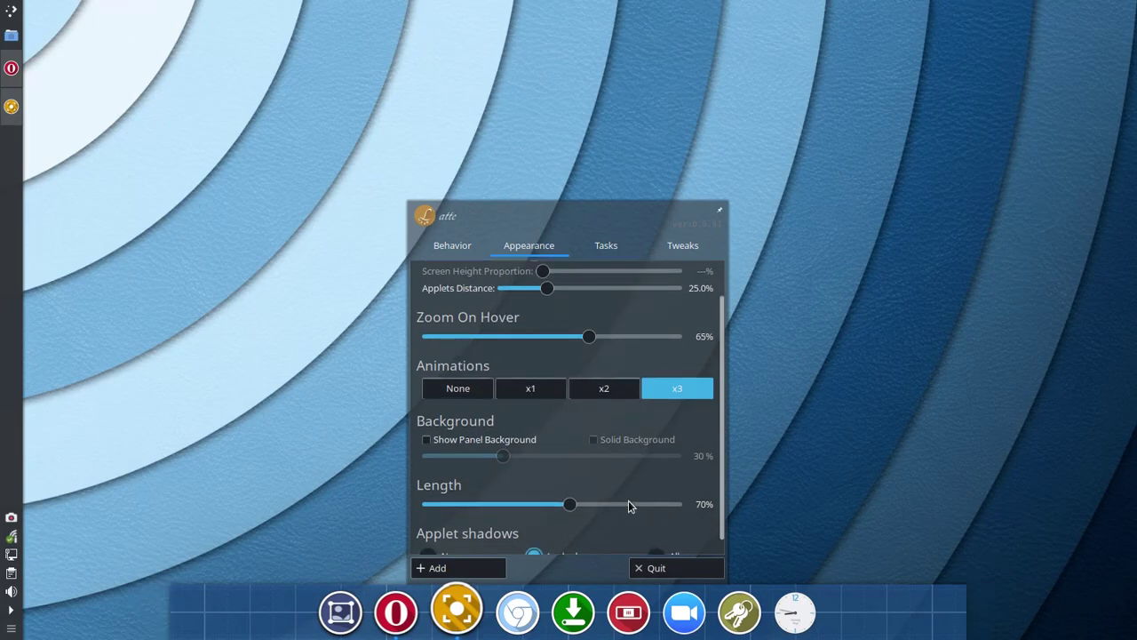
{"action": "left_click_drag", "start_coordinate": [717, 500], "coordinate": [718, 531]}
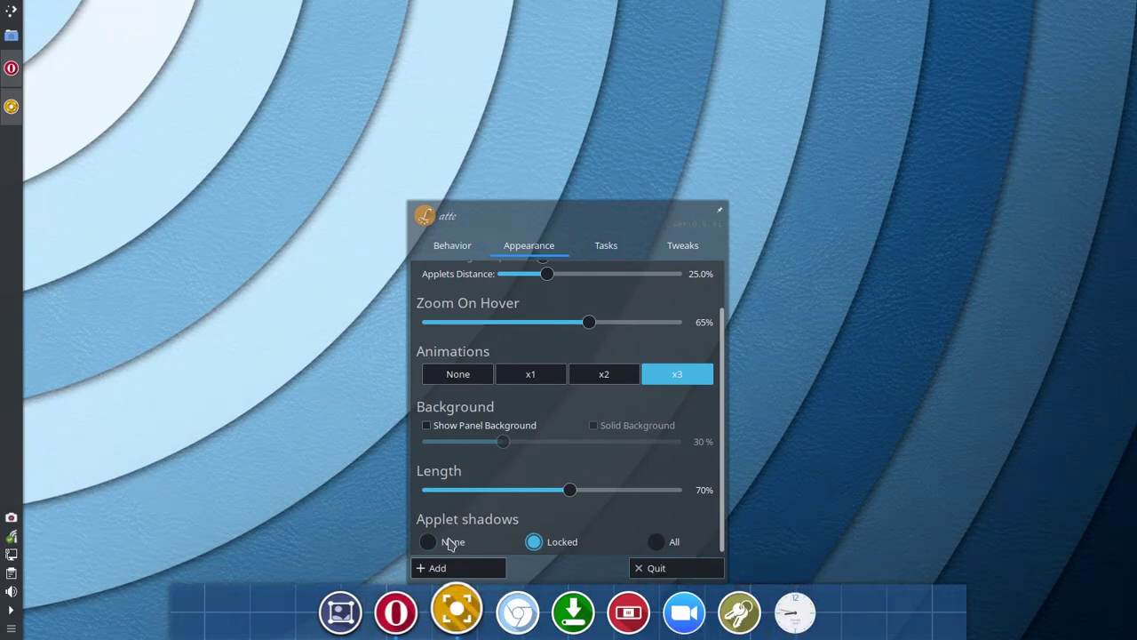
{"action": "left_click", "coordinate": [670, 549]}
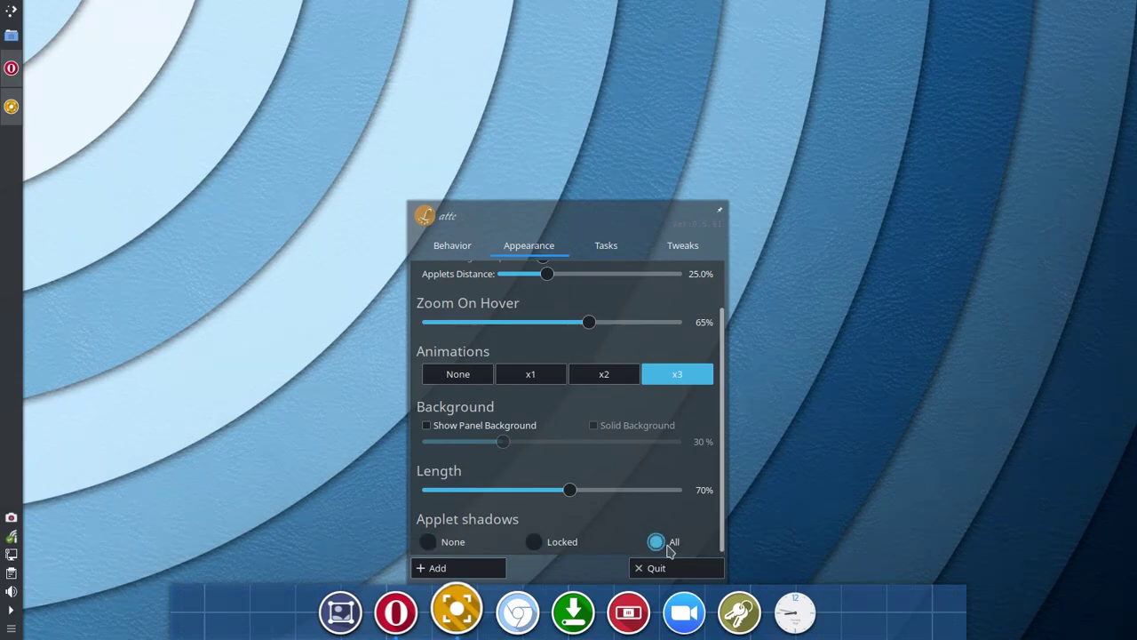
{"action": "left_click", "coordinate": [570, 548]}
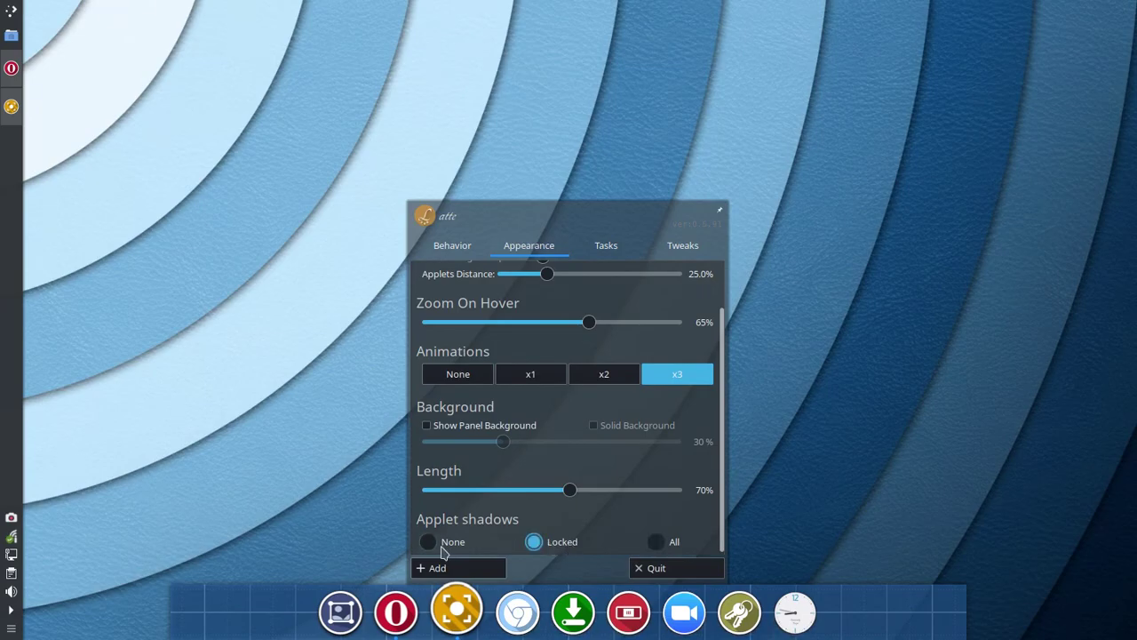
{"action": "left_click", "coordinate": [446, 549]}
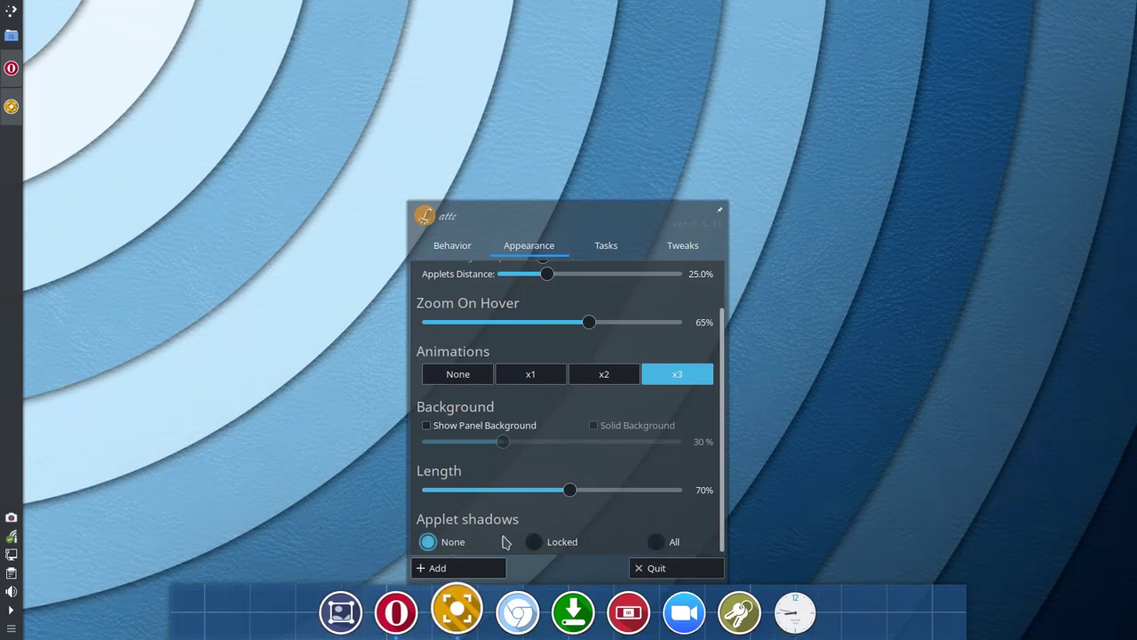
Set the dock's length to 75%.
{"action": "scroll", "coordinate": [658, 500], "scroll_direction": "up", "scroll_amount": 2}
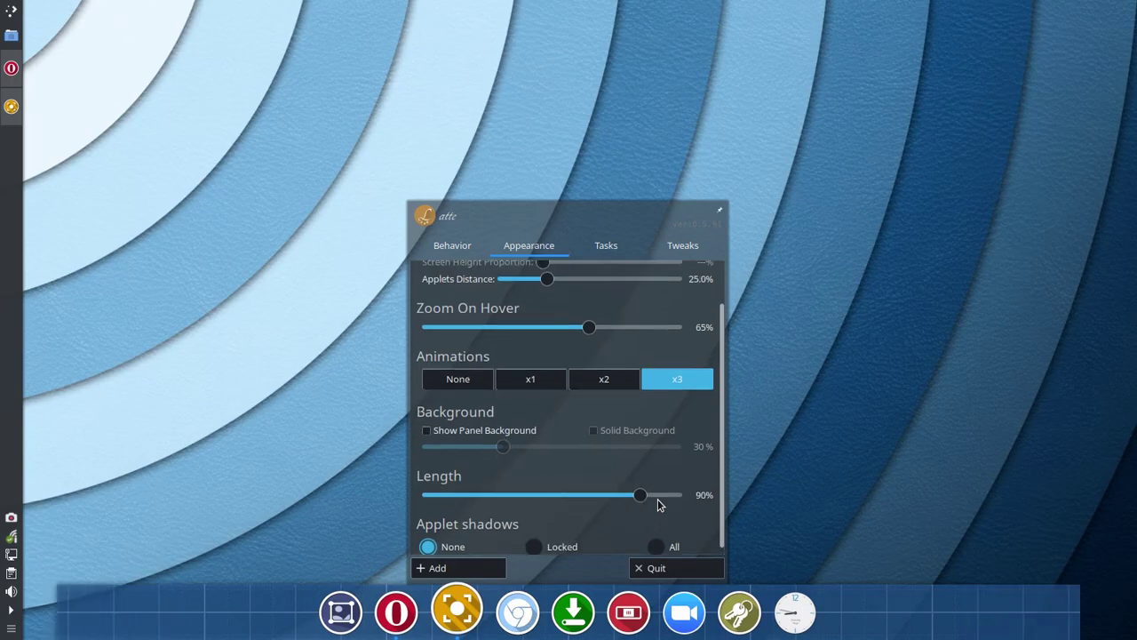
{"action": "scroll", "coordinate": [658, 502], "scroll_direction": "down", "scroll_amount": 1}
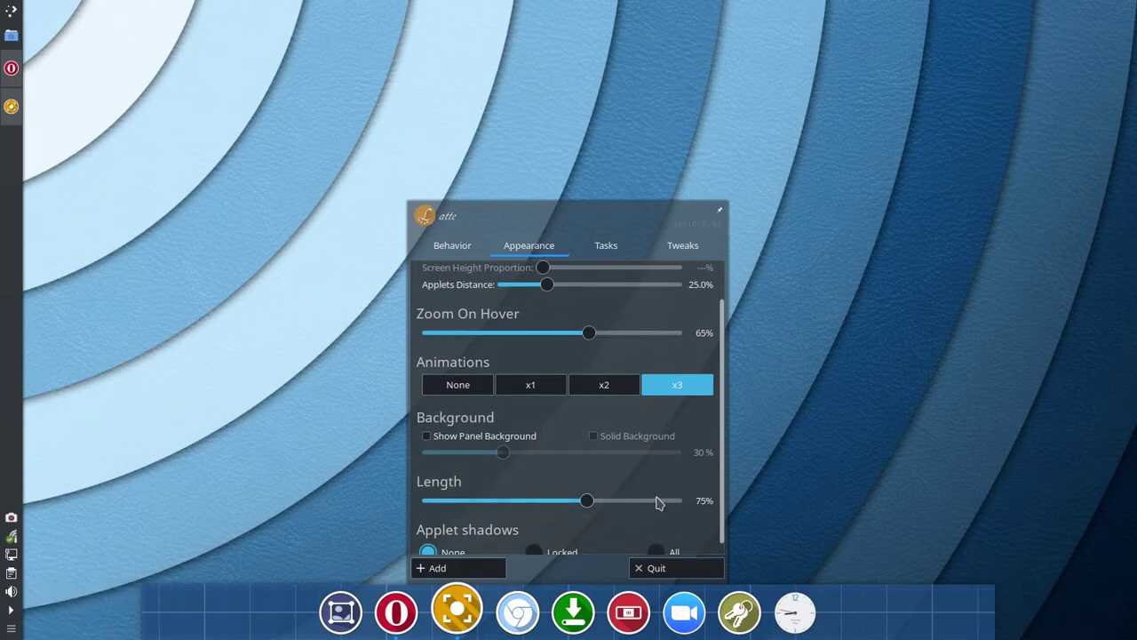
Try reversing the position for lines and dots in the dock's task settings, and turn the option off again.
{"action": "left_click", "coordinate": [608, 247]}
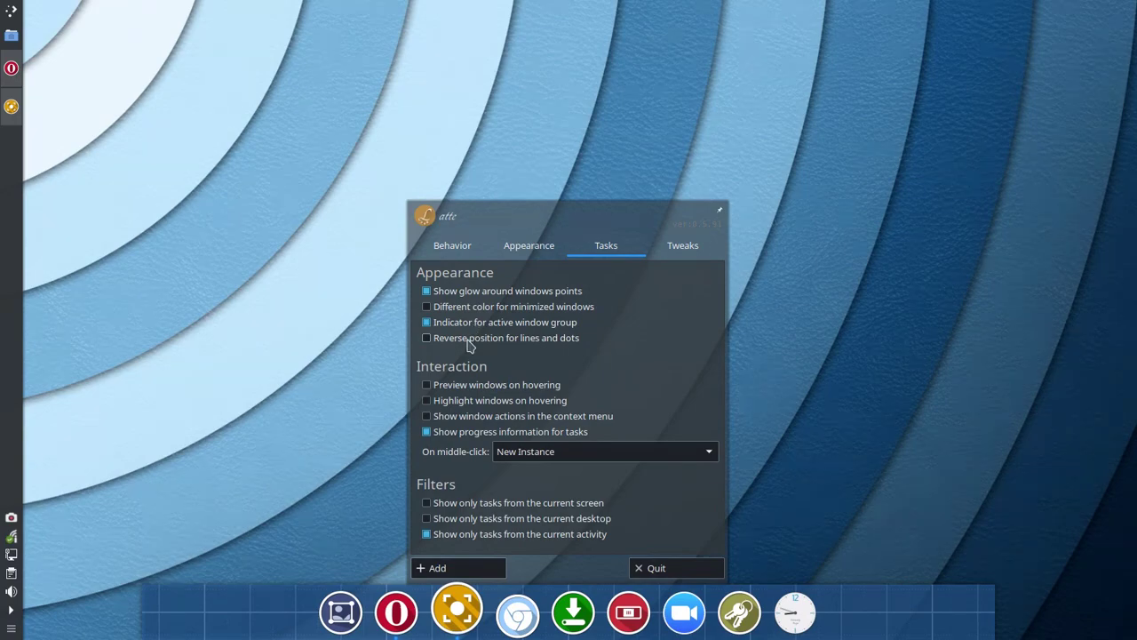
{"action": "left_click", "coordinate": [469, 346]}
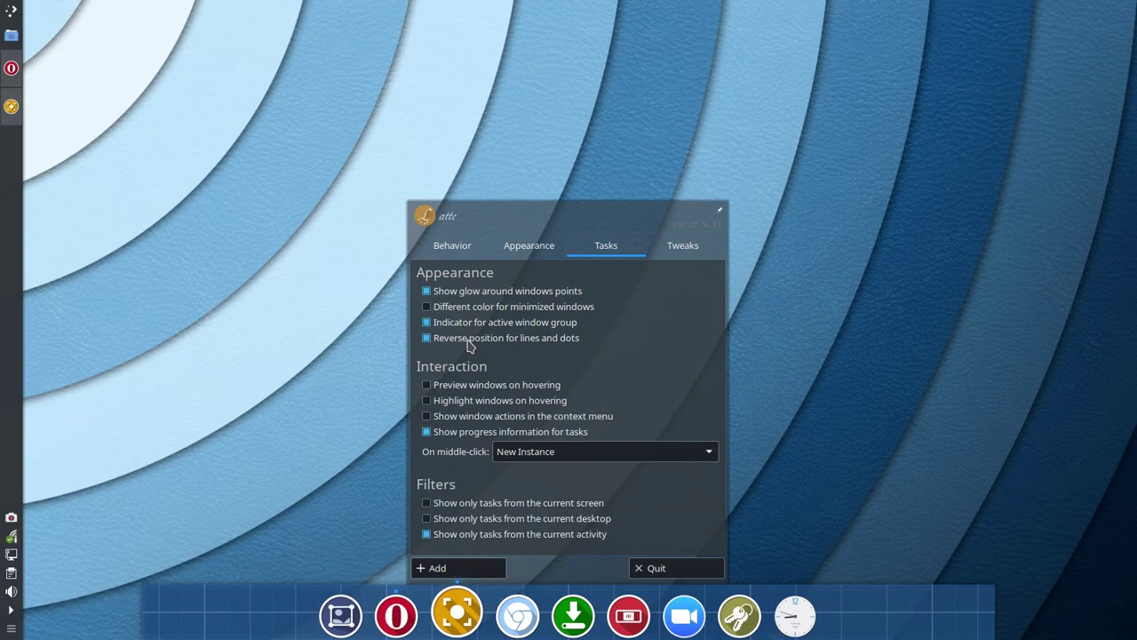
{"action": "left_click", "coordinate": [465, 347]}
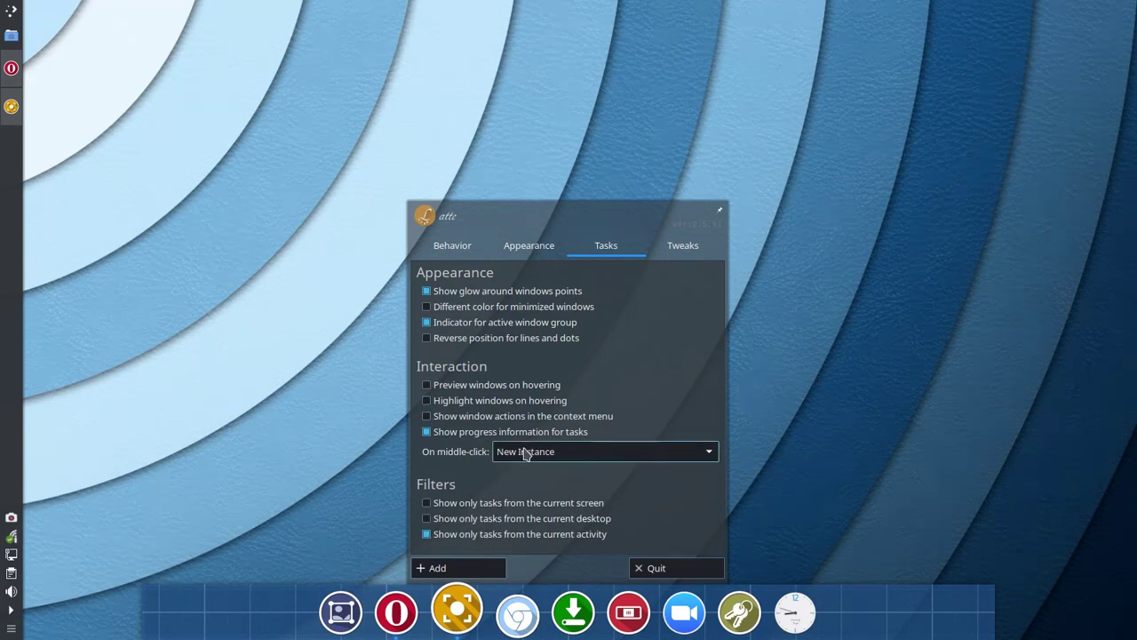
Examine the available middle-click actions for tasks without choosing a different one.
{"action": "left_click", "coordinate": [708, 454]}
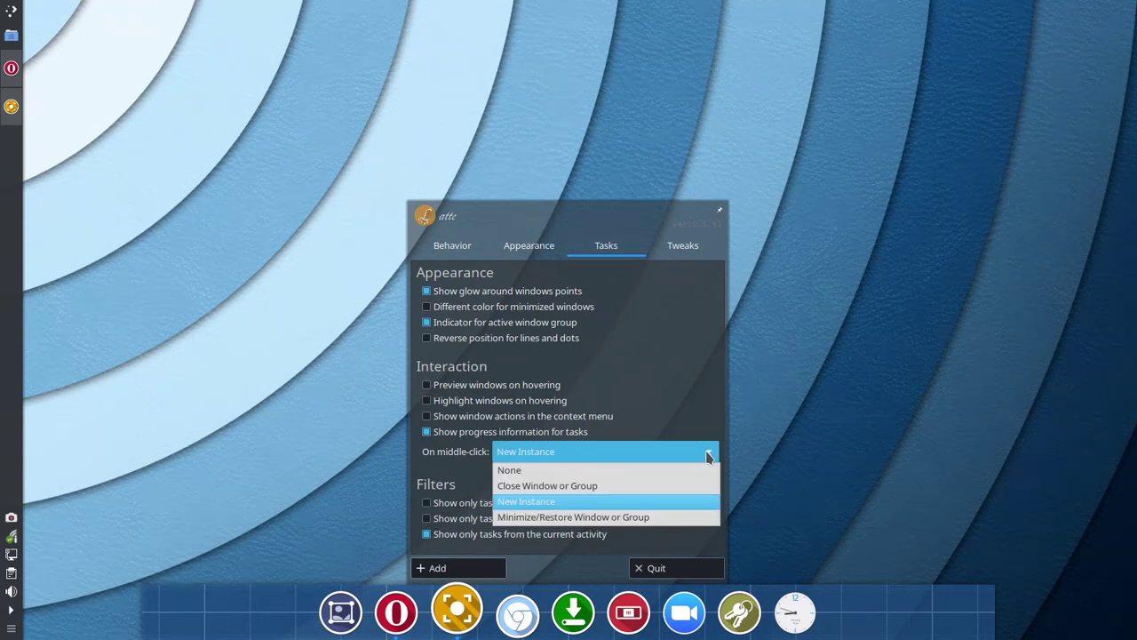
{"action": "left_click", "coordinate": [708, 455]}
{"action": "left_click", "coordinate": [709, 455]}
{"action": "left_click", "coordinate": [708, 455]}
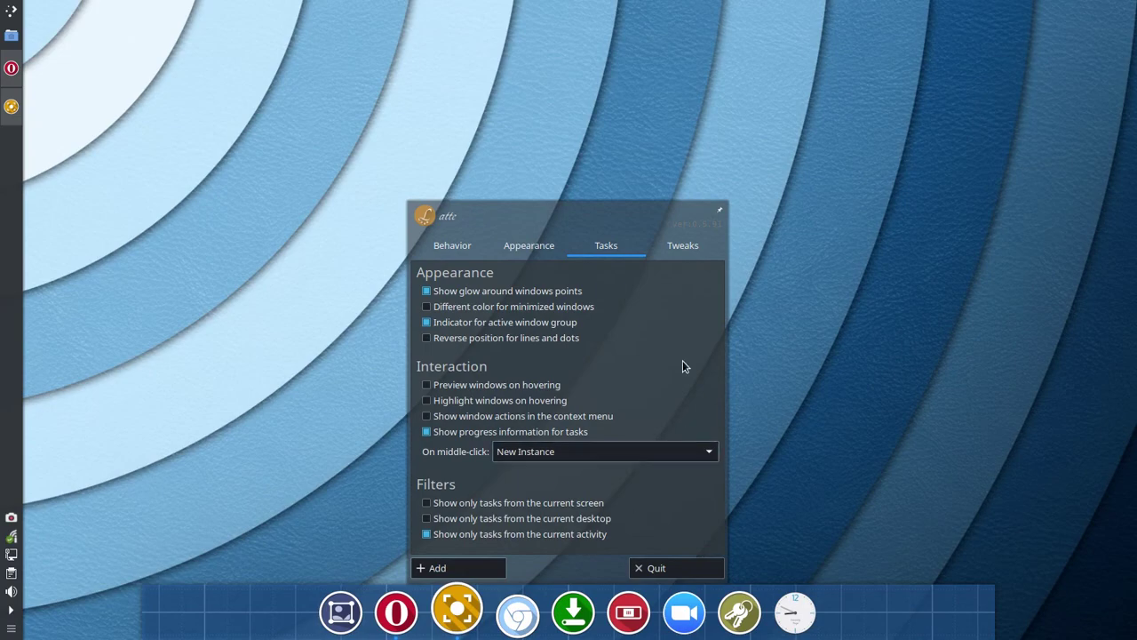
In the dock's tweaks, turn off shrinking thickness margins to minimum and turn it back on.
{"action": "left_click", "coordinate": [690, 251]}
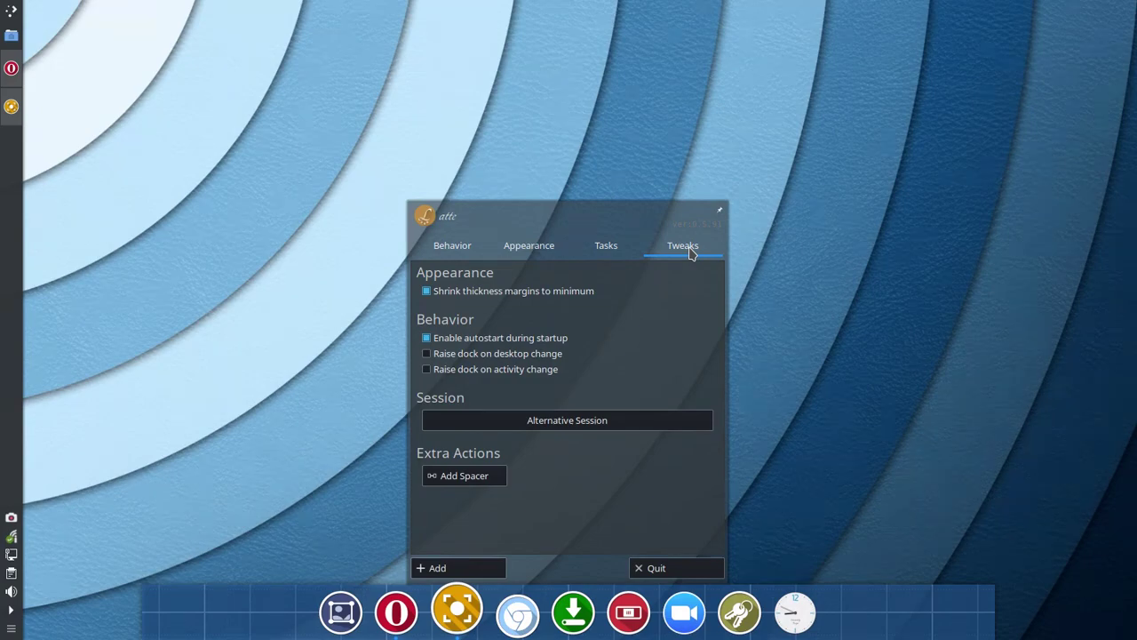
{"action": "left_click", "coordinate": [583, 295]}
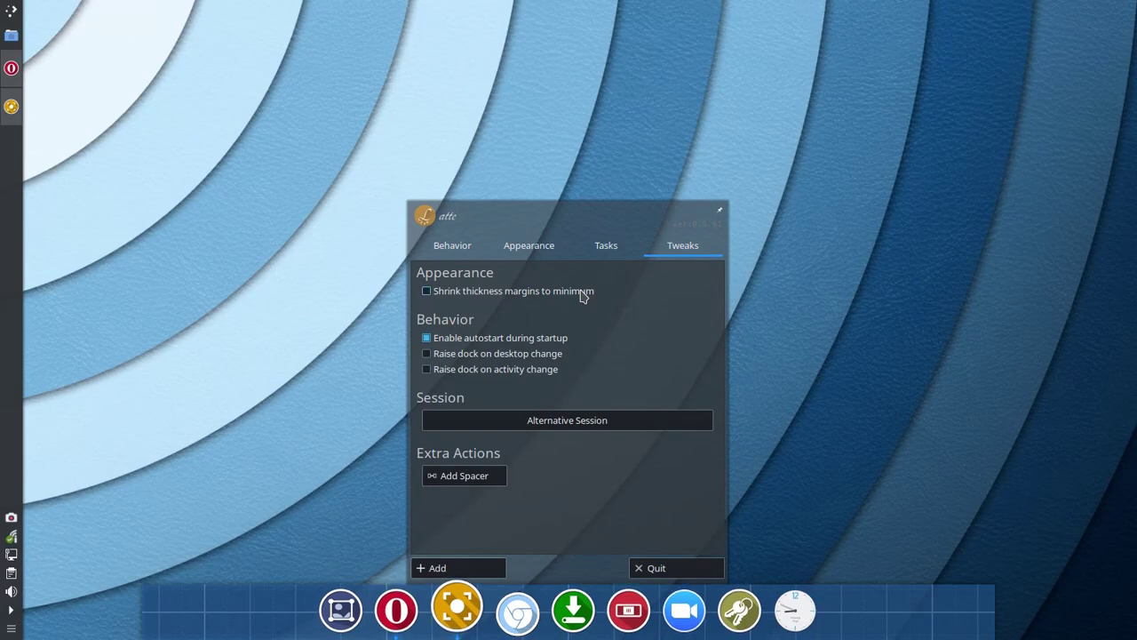
{"action": "left_click", "coordinate": [583, 296]}
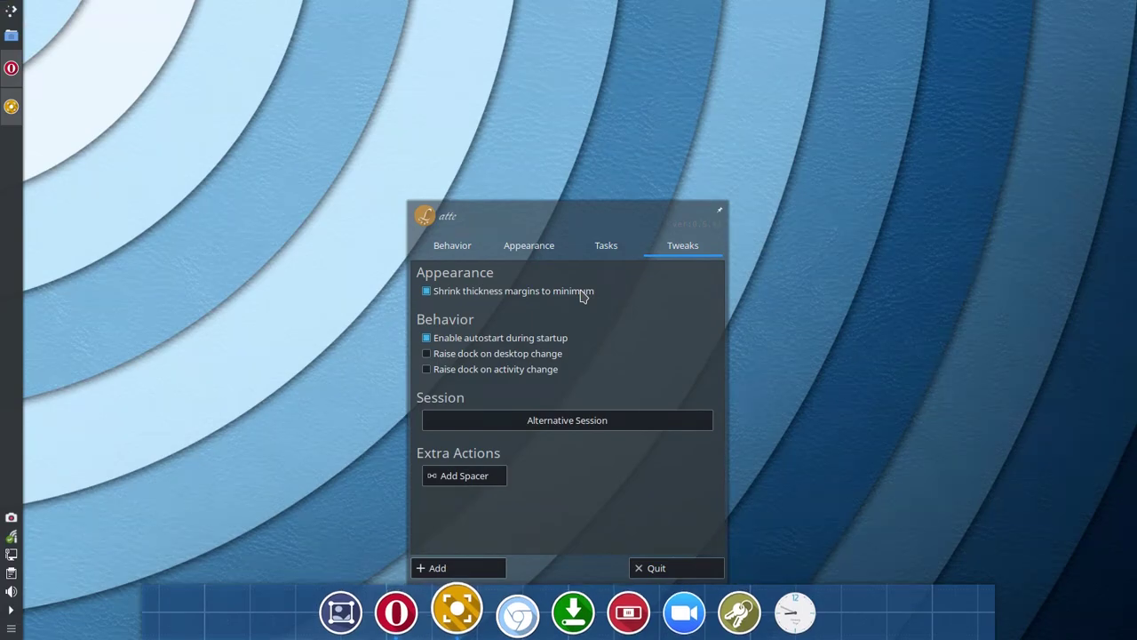
Try a panel spacer in the dock by placing it between the keys launcher and the clock, and remove it again.
{"action": "left_click", "coordinate": [483, 481]}
{"action": "mouse_move", "coordinate": [829, 625]}
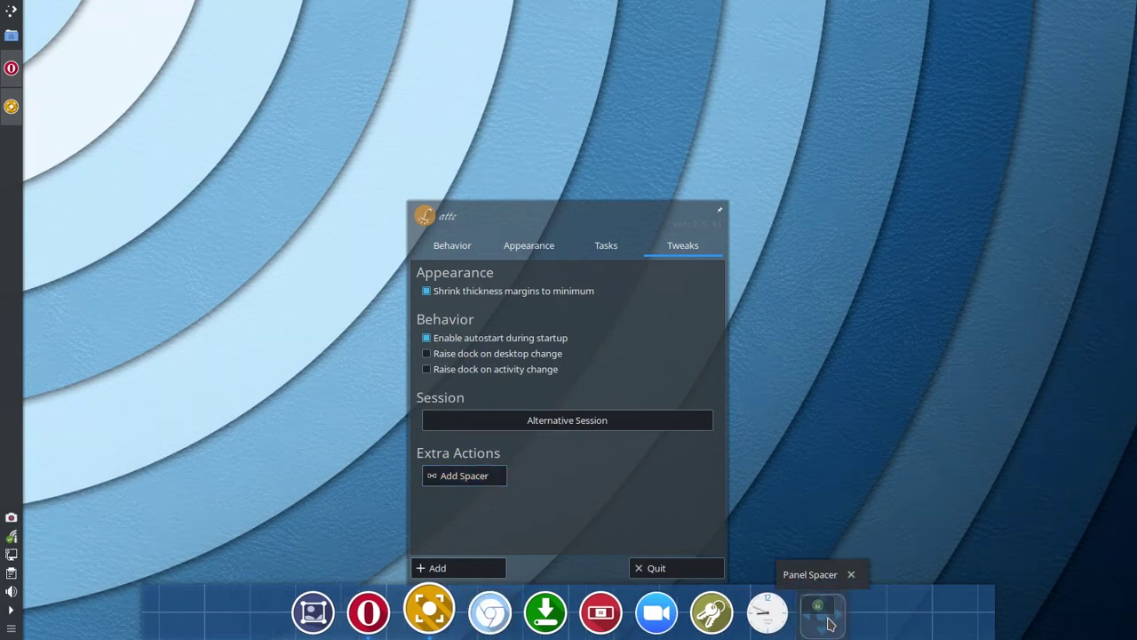
{"action": "left_click_drag", "start_coordinate": [829, 623], "coordinate": [771, 613]}
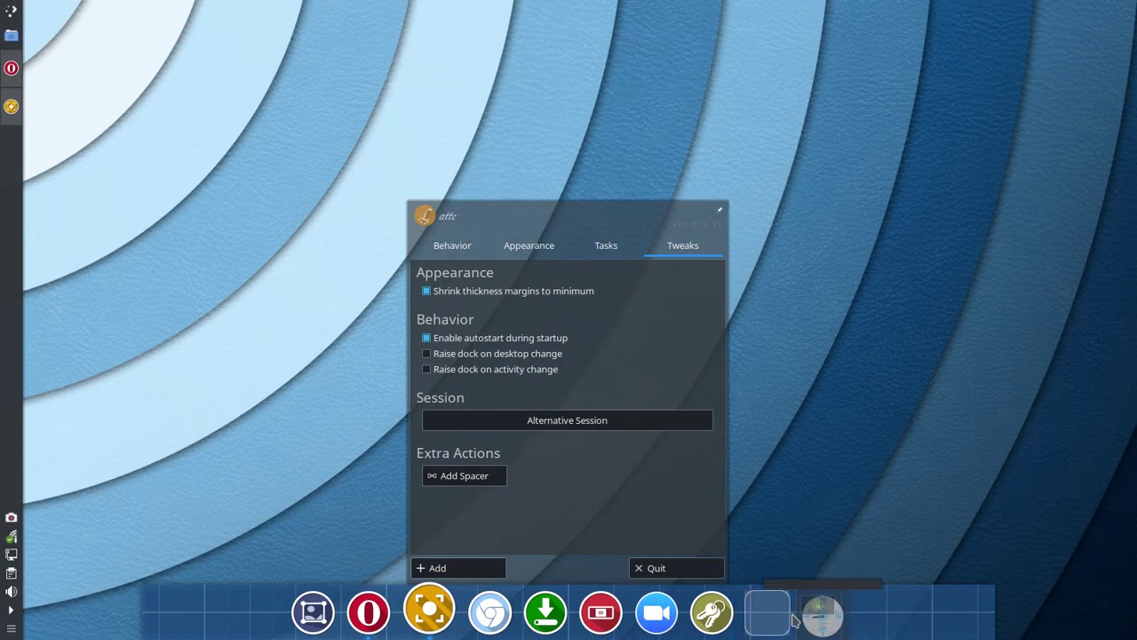
{"action": "mouse_move", "coordinate": [772, 613]}
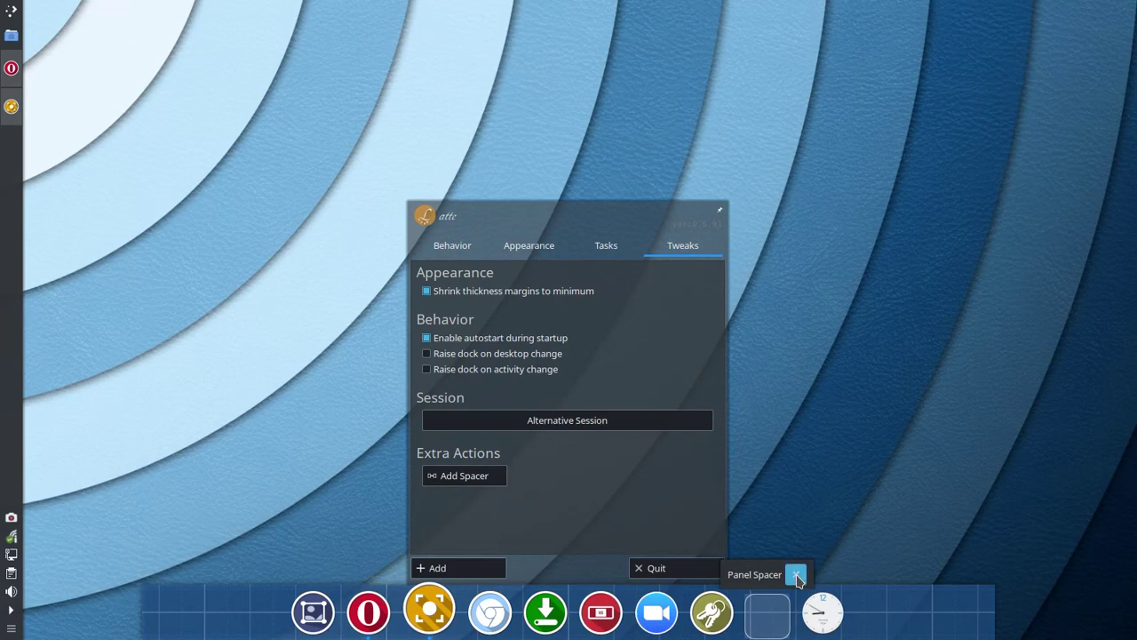
{"action": "left_click", "coordinate": [797, 576]}
Return to the dock's behavior settings and close the configuration window.
{"action": "left_click", "coordinate": [453, 247]}
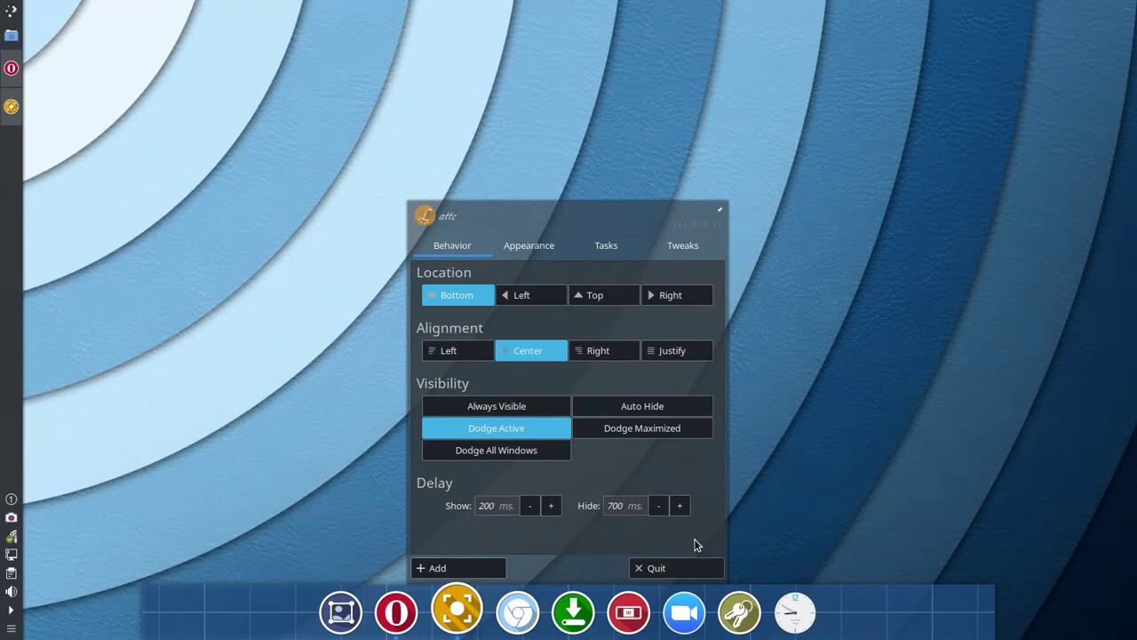
{"action": "left_click", "coordinate": [817, 488]}
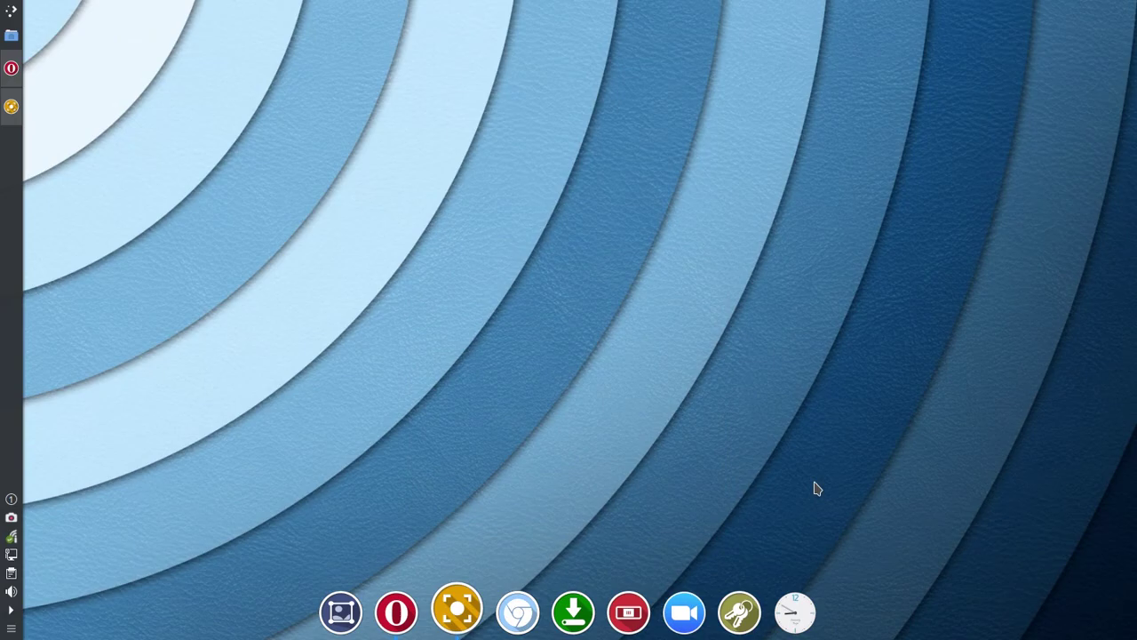